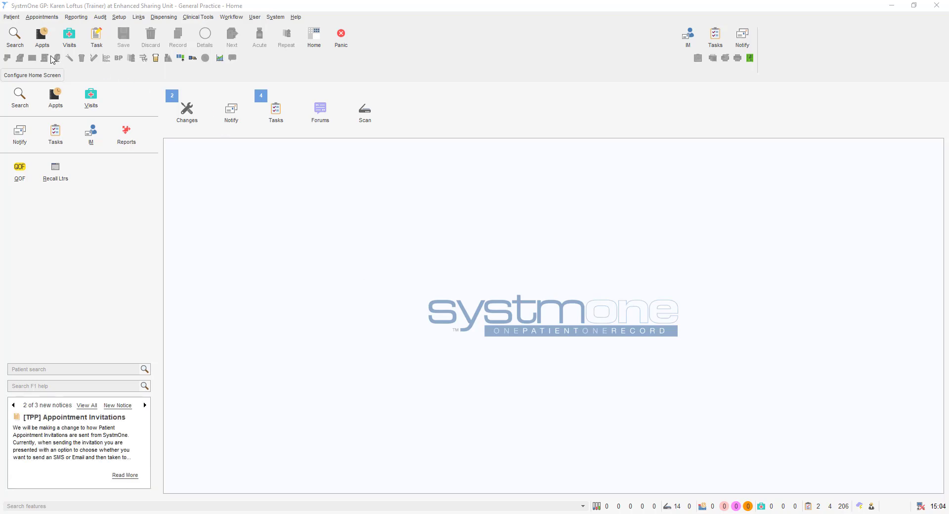
Search for the patient by first initial and surname, and open the matching record of the patient living at Red House
click(16, 36)
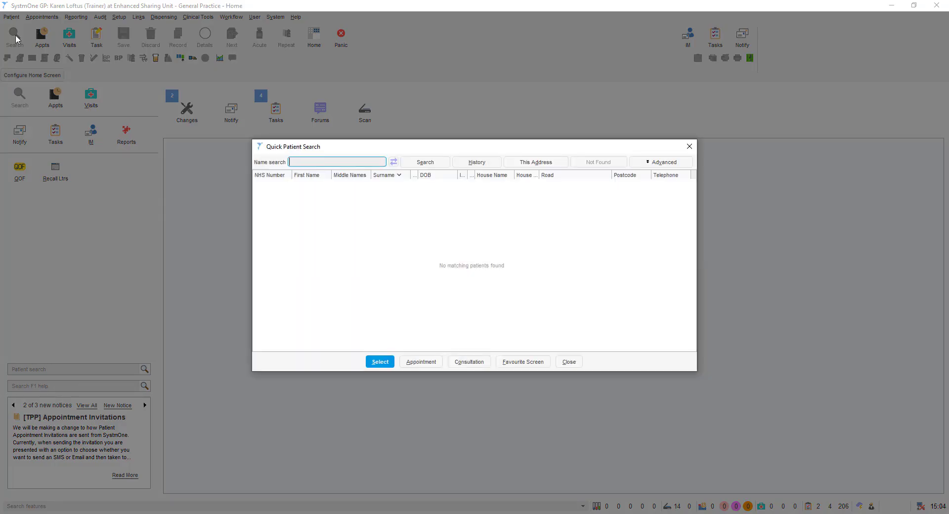
text(c lincs)
key(Return)
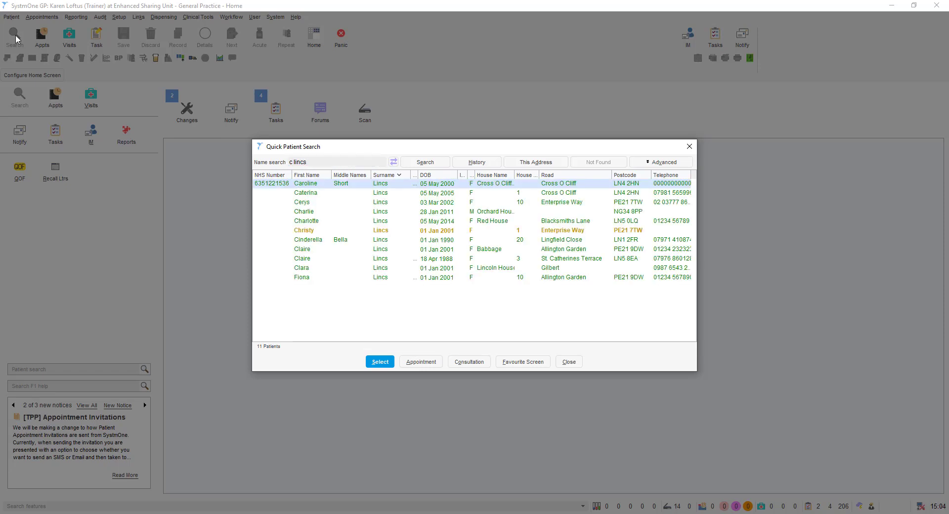
click(312, 223)
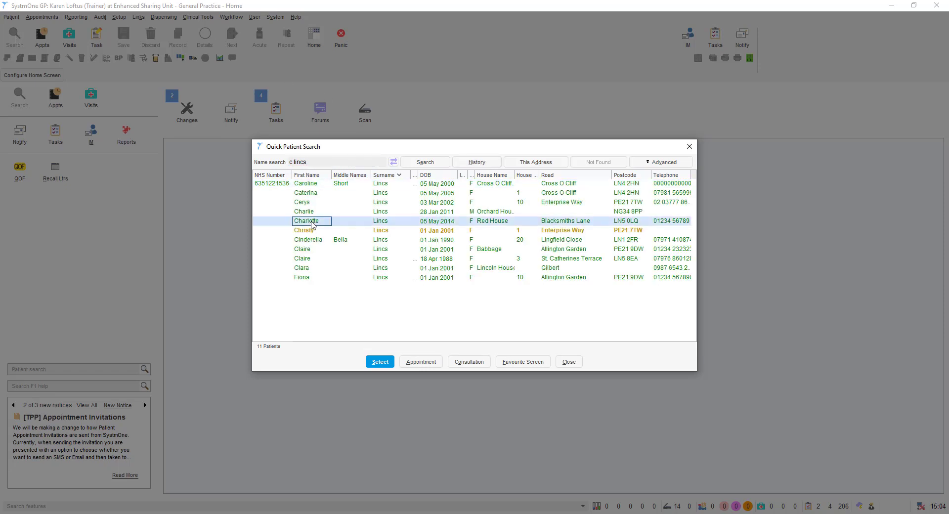
double_click(312, 223)
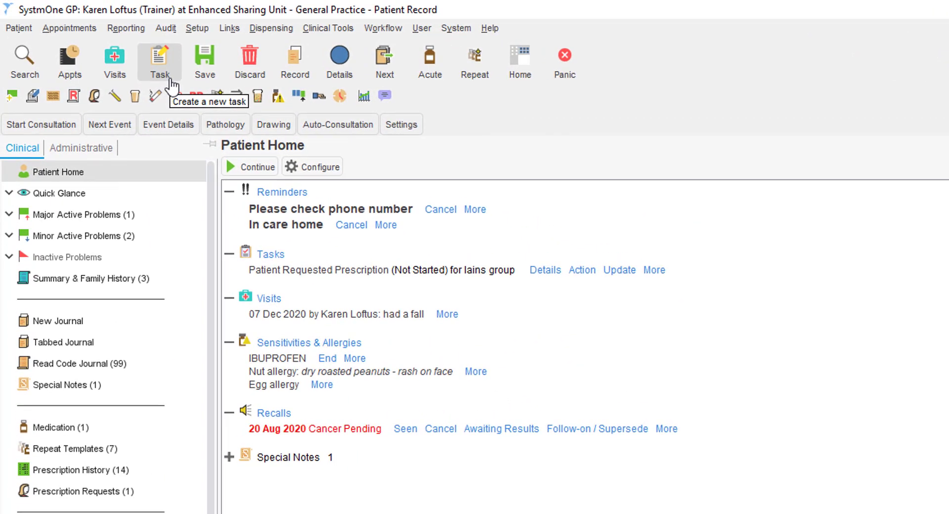
Create a new task from the patient's record and view the available task templates without applying one
click(391, 28)
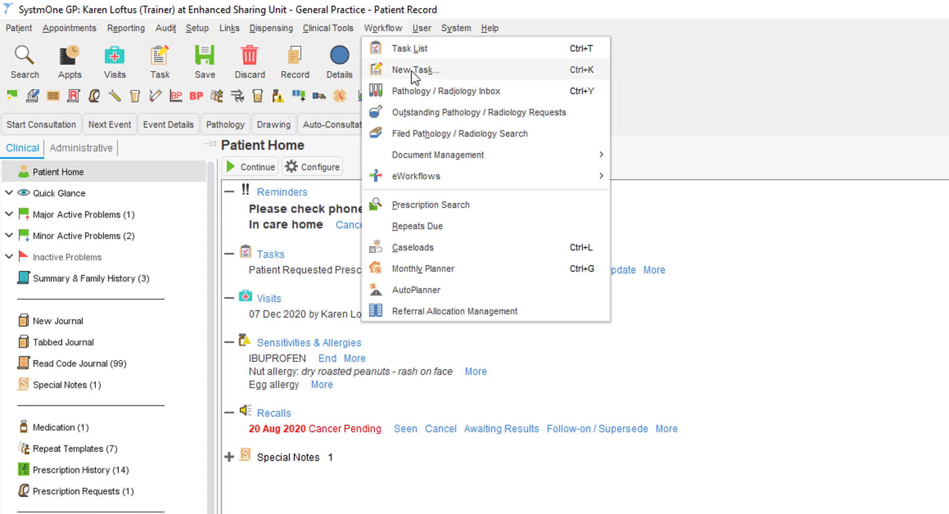
click(414, 72)
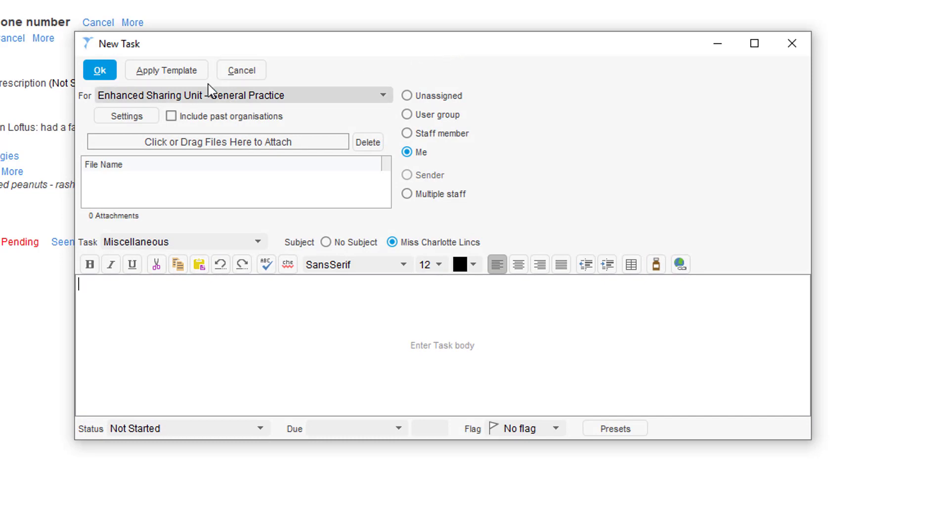
click(179, 80)
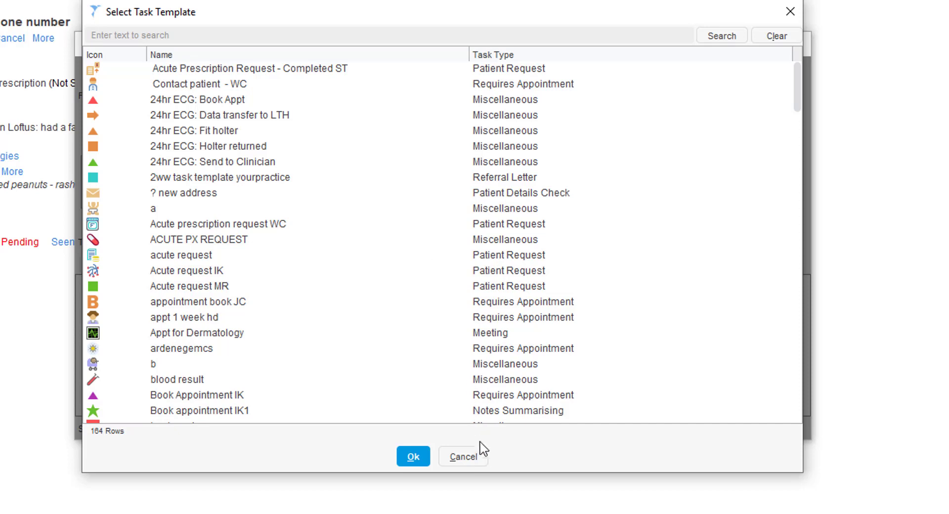
click(478, 458)
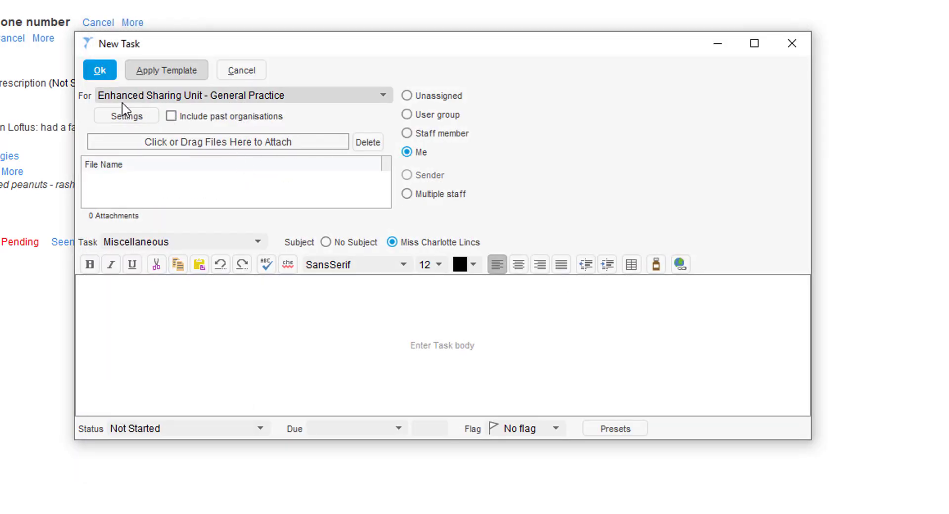
Switch the task's organisation to Leeds PCN GP Hub and back to Enhanced Sharing Unit - General Practice
click(306, 100)
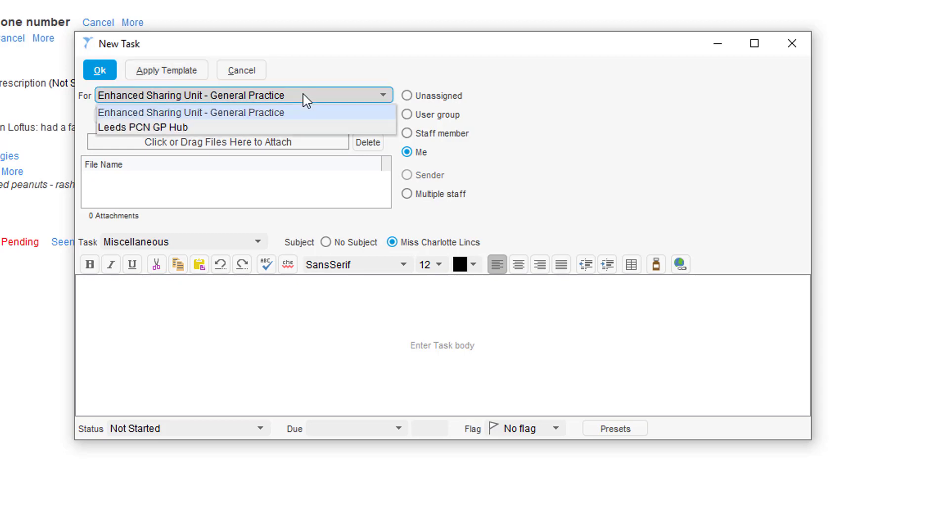
click(296, 128)
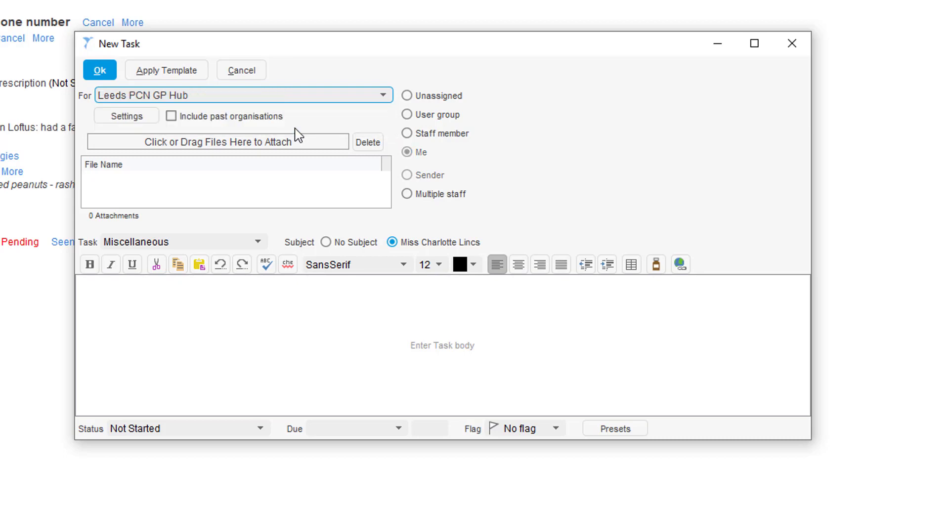
click(310, 99)
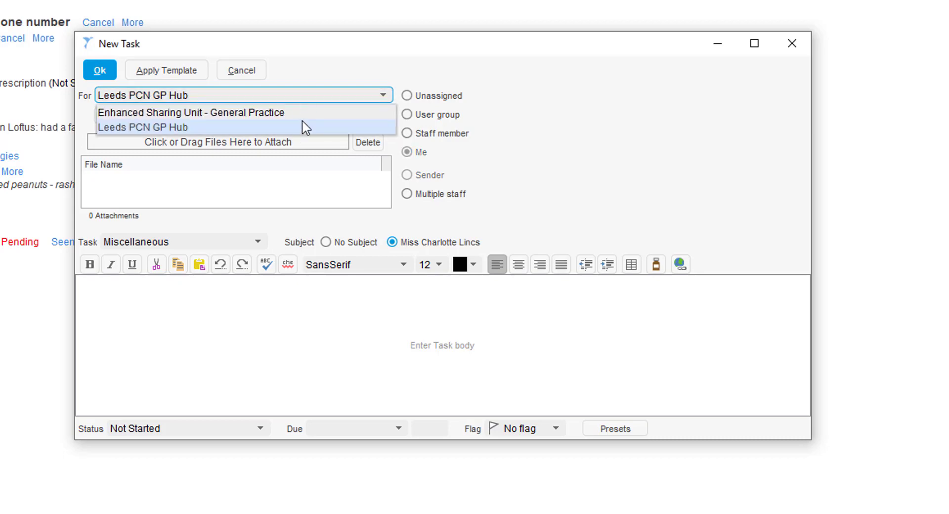
click(304, 118)
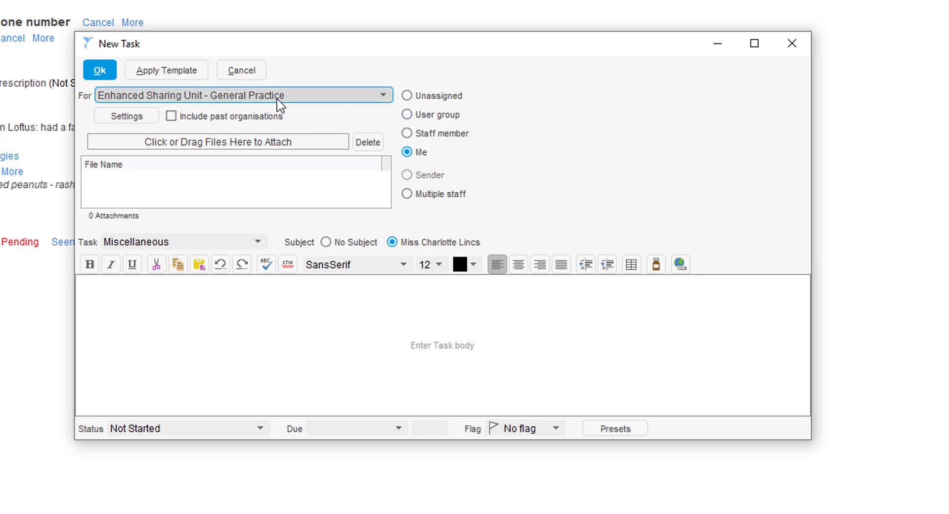
Try the Unassigned option, assign the task to the user group ArdenGEMCSU and view the group's members
click(457, 98)
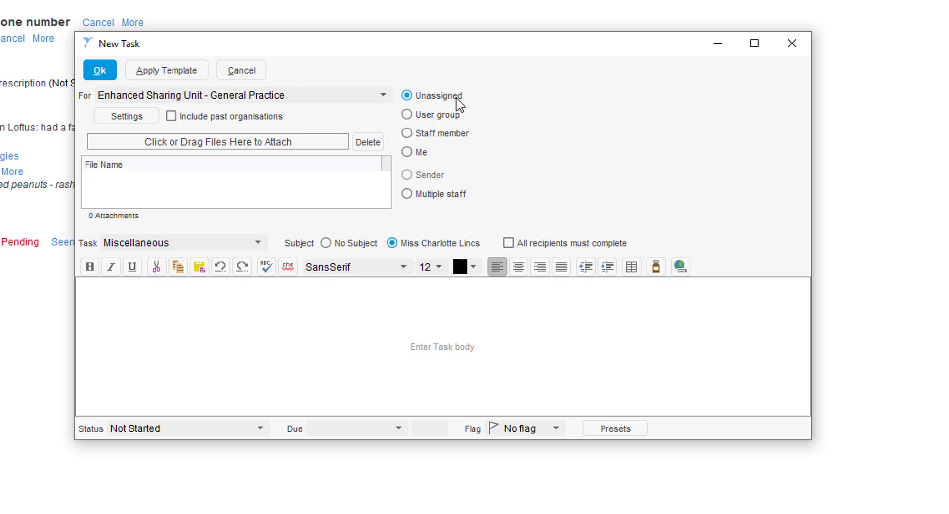
click(455, 118)
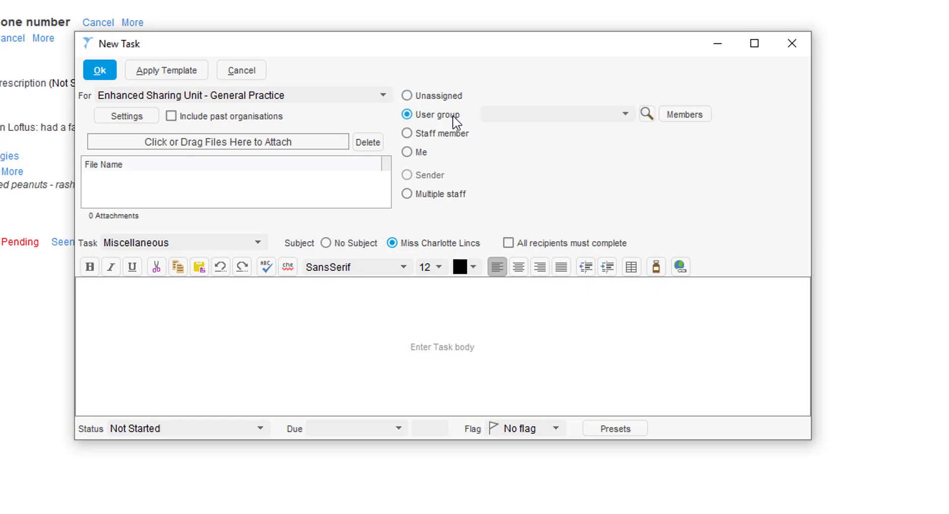
click(601, 117)
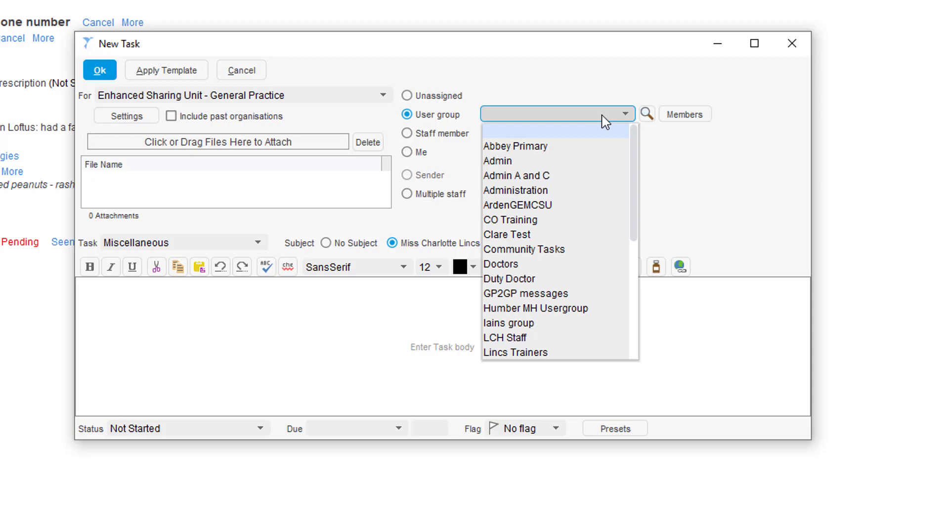
click(581, 206)
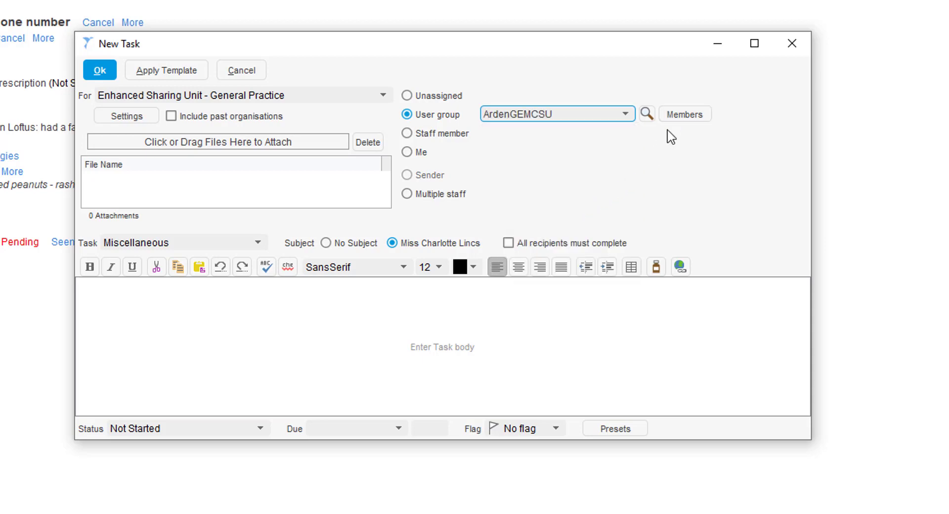
click(684, 121)
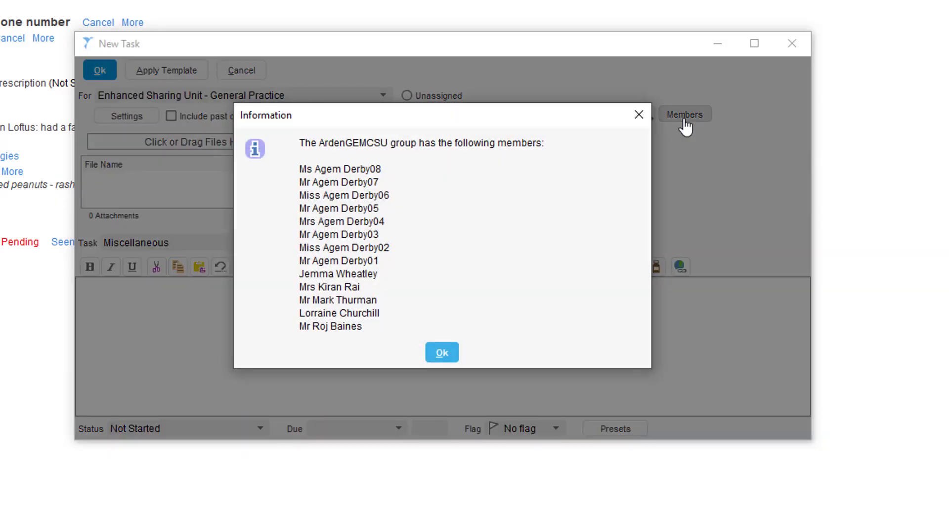
click(638, 119)
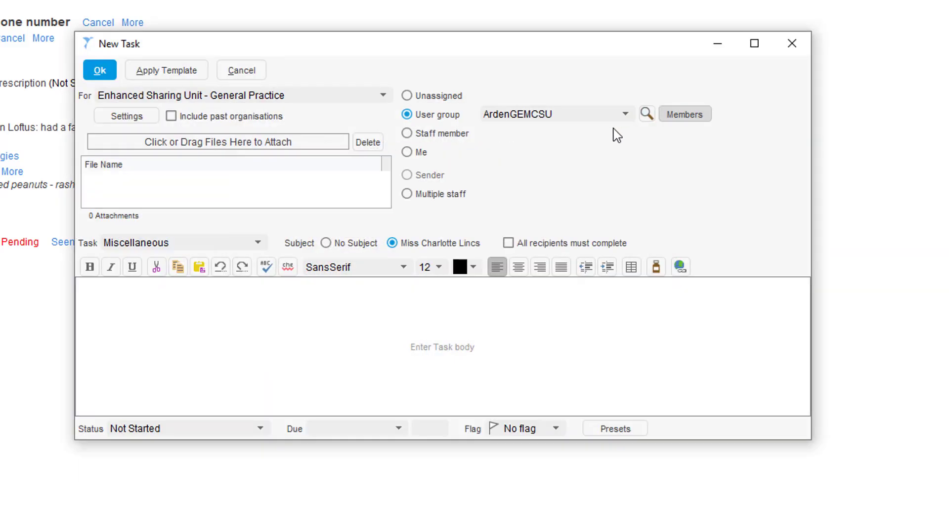
Look through the individual staff list, try assigning the task to Me, and set the recipient type to Multiple staff
click(458, 139)
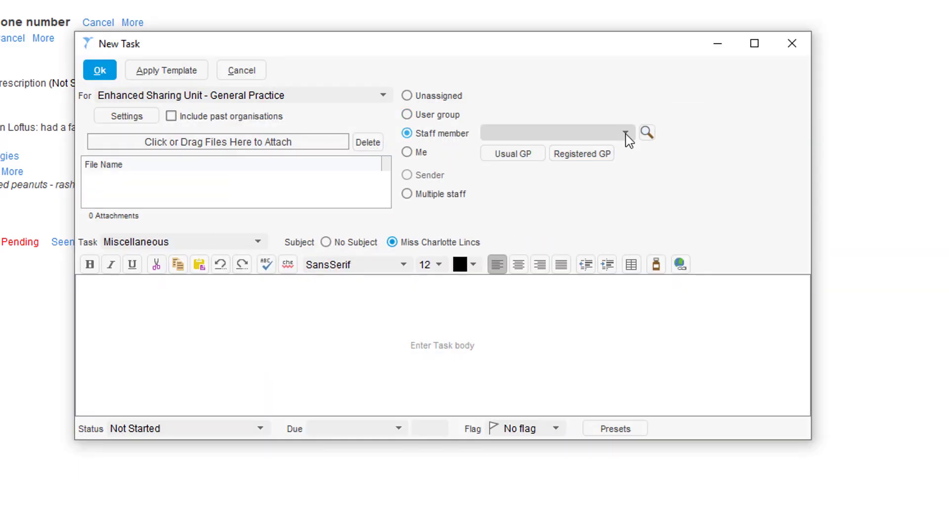
click(626, 132)
scroll(633, 207, down, 15)
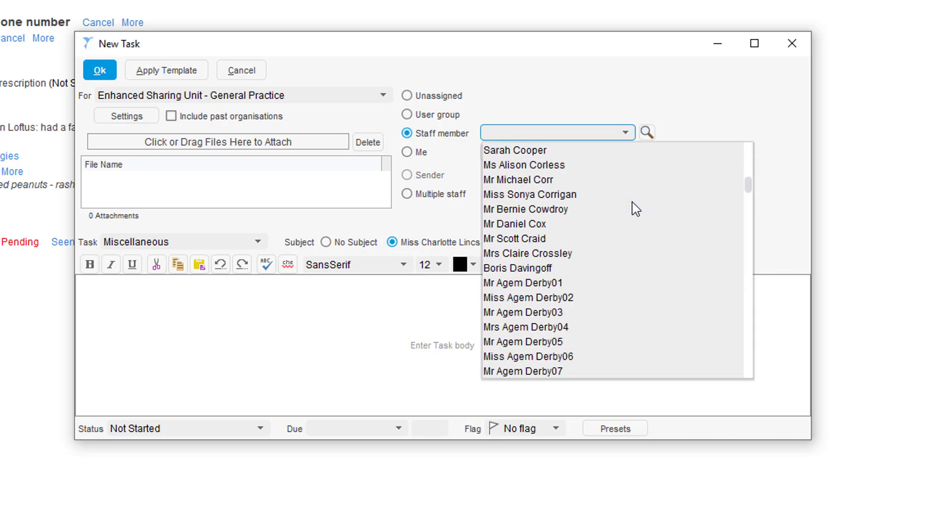
scroll(633, 206, down, 10)
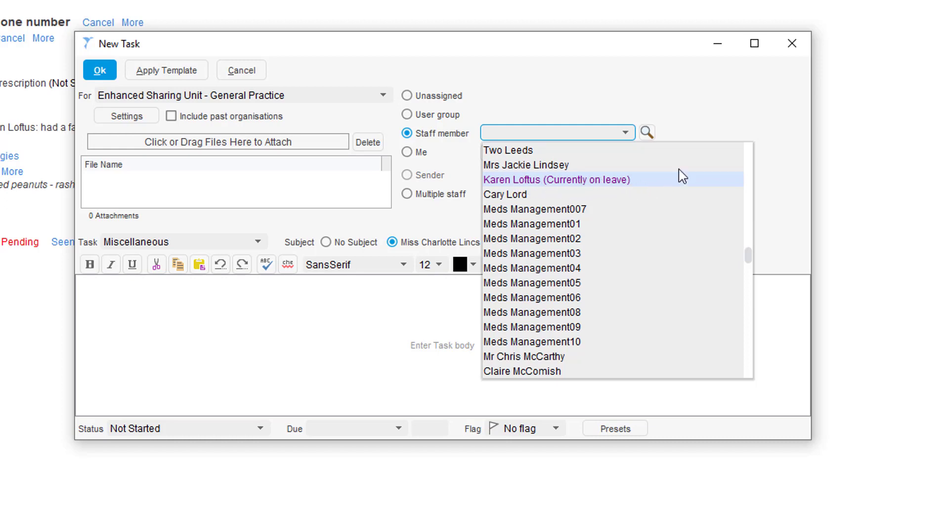
click(702, 112)
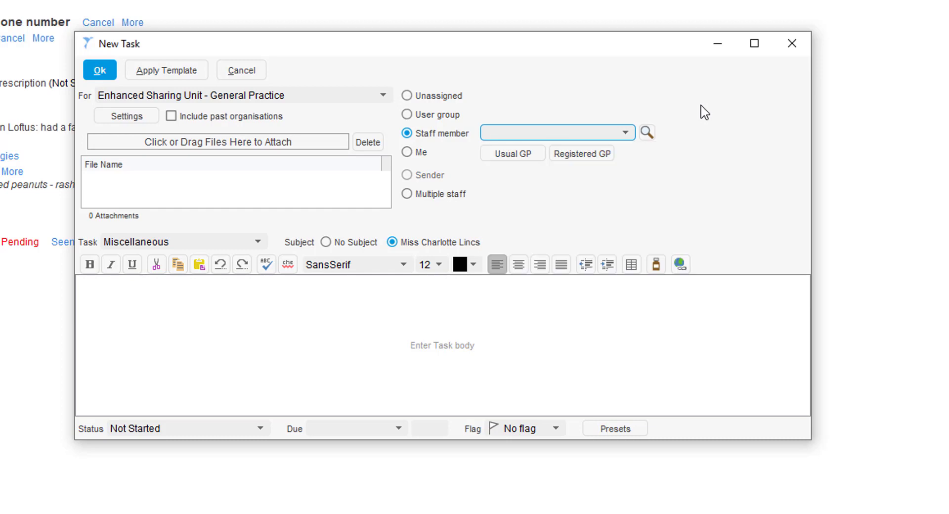
click(414, 153)
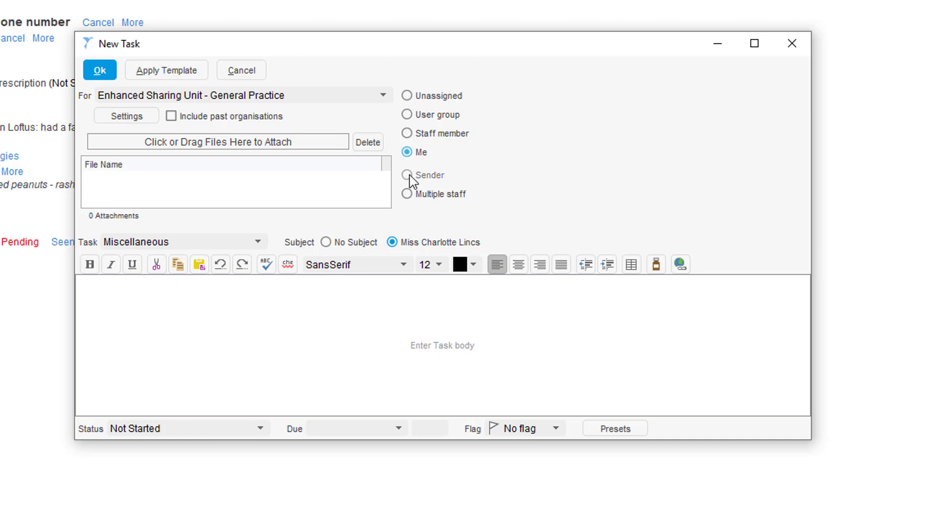
click(407, 194)
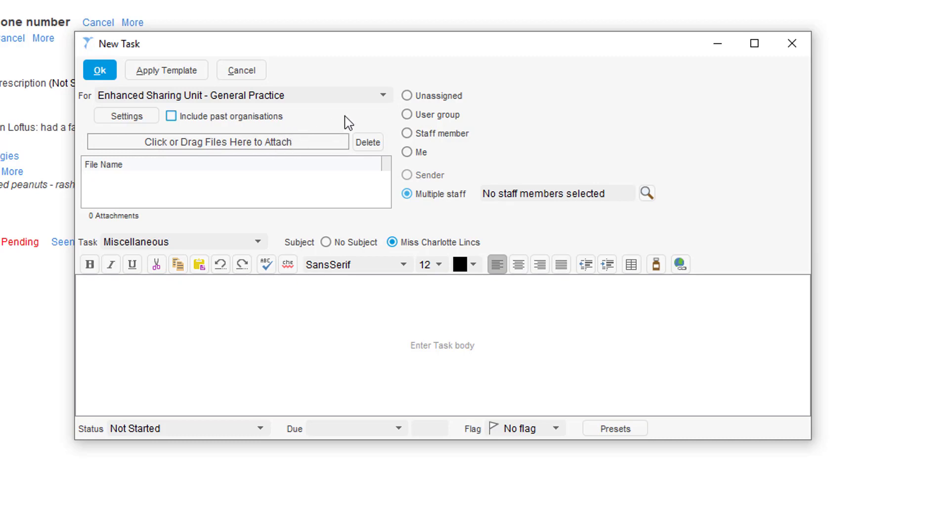
Review the available task types, and switch the task's subject to No Subject and back to the patient
click(218, 244)
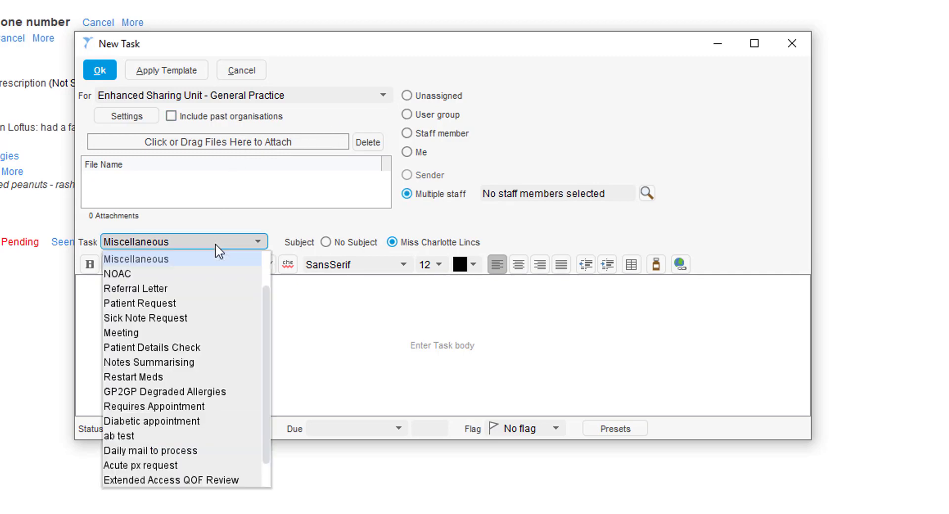
scroll(217, 307, down, 1)
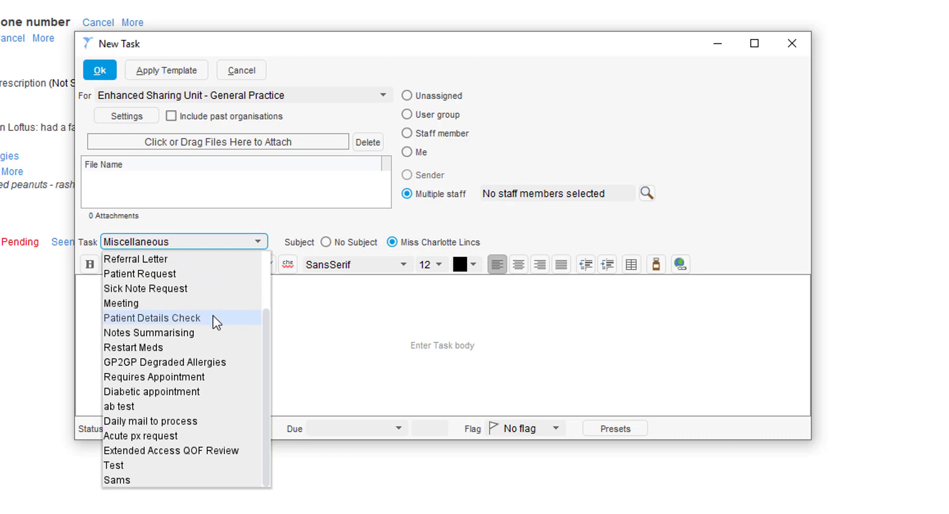
scroll(216, 327, up, 2)
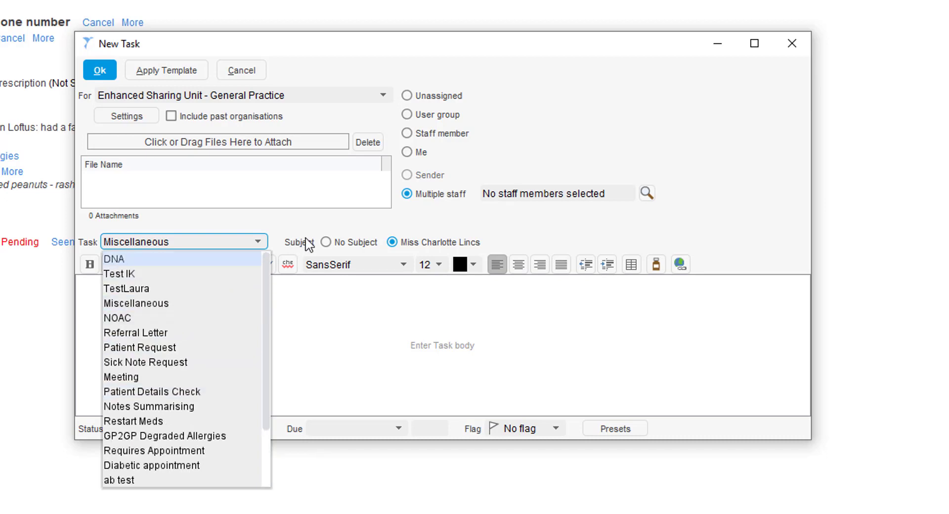
click(455, 230)
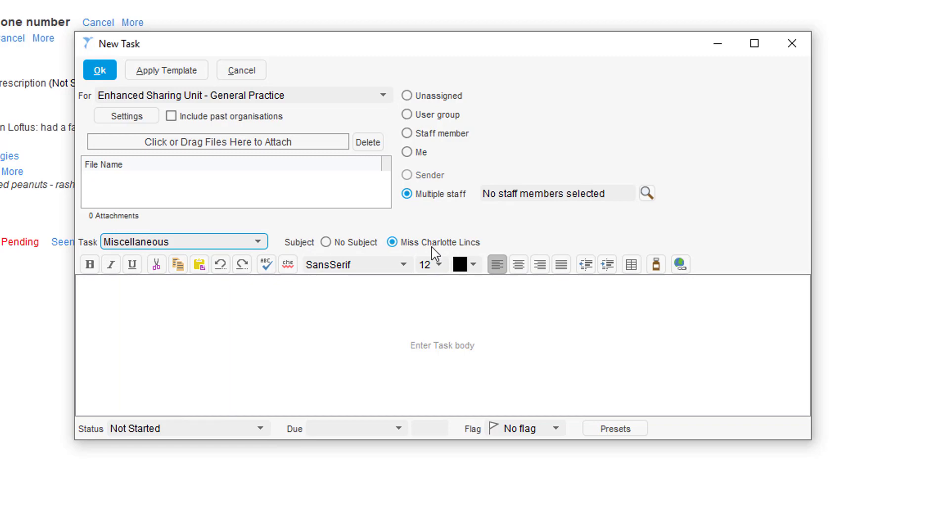
click(345, 245)
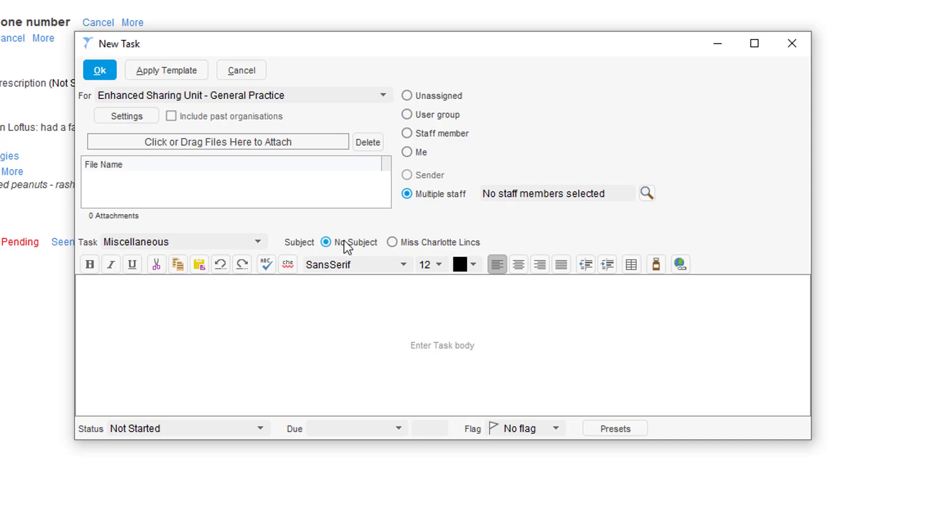
click(404, 245)
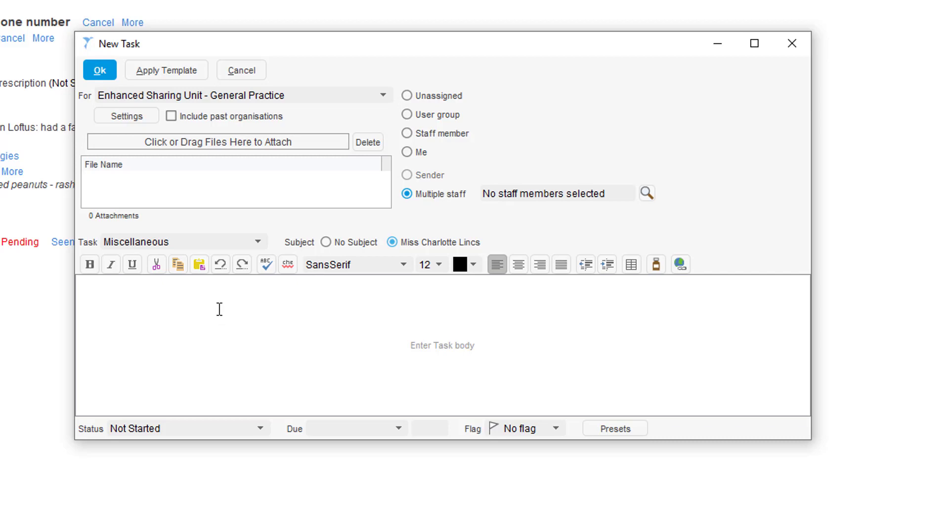
Fill the task body with the preset text "Please phone this patient" and set the status to Not Started
click(603, 431)
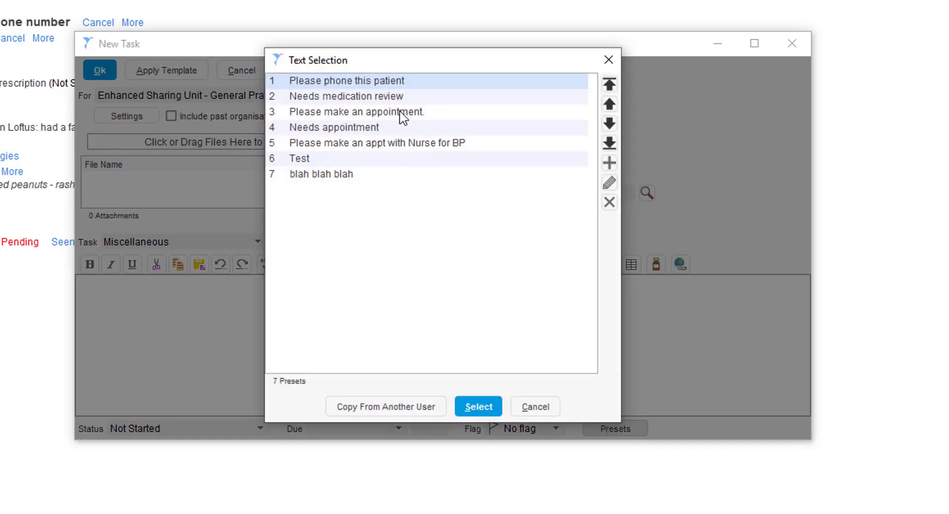
double_click(369, 82)
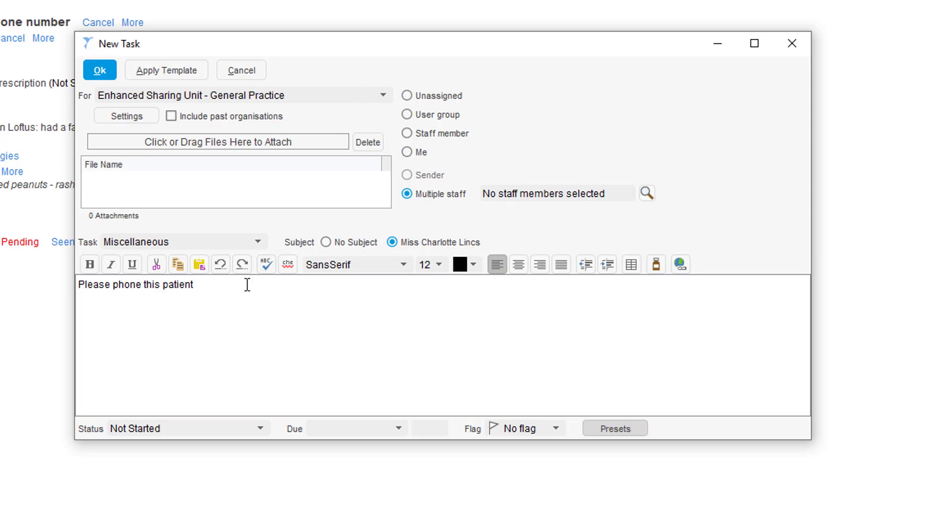
click(174, 433)
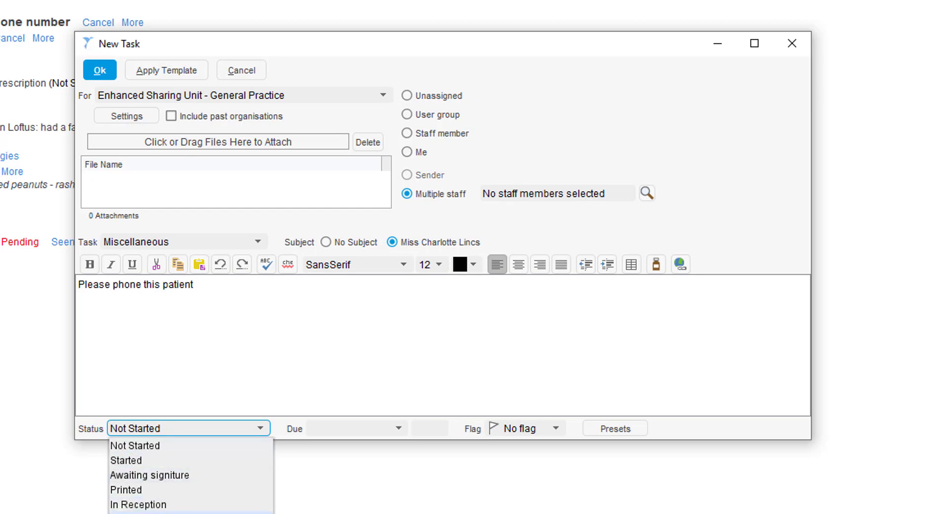
click(191, 446)
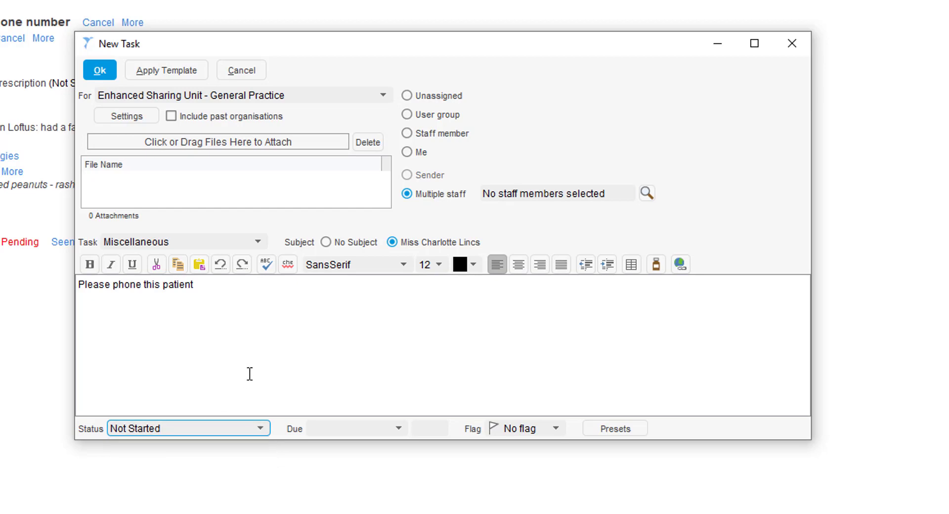
Set the new task's due date to one week ahead using 1w and flag it as Urgent
click(358, 428)
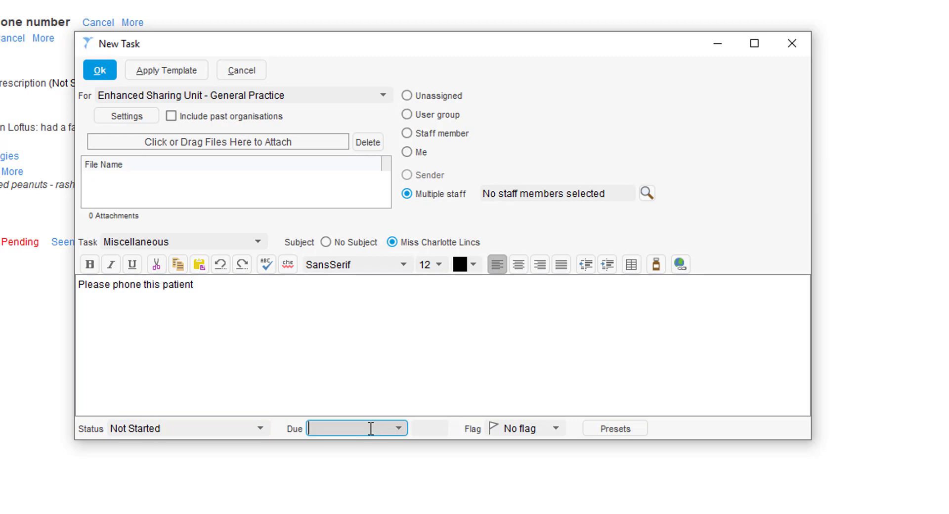
text(1w)
key(Tab)
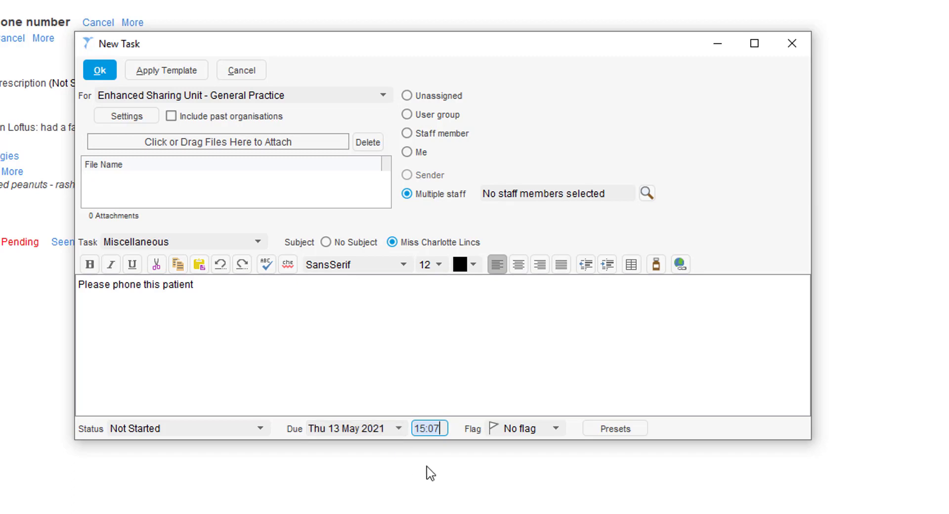
click(557, 430)
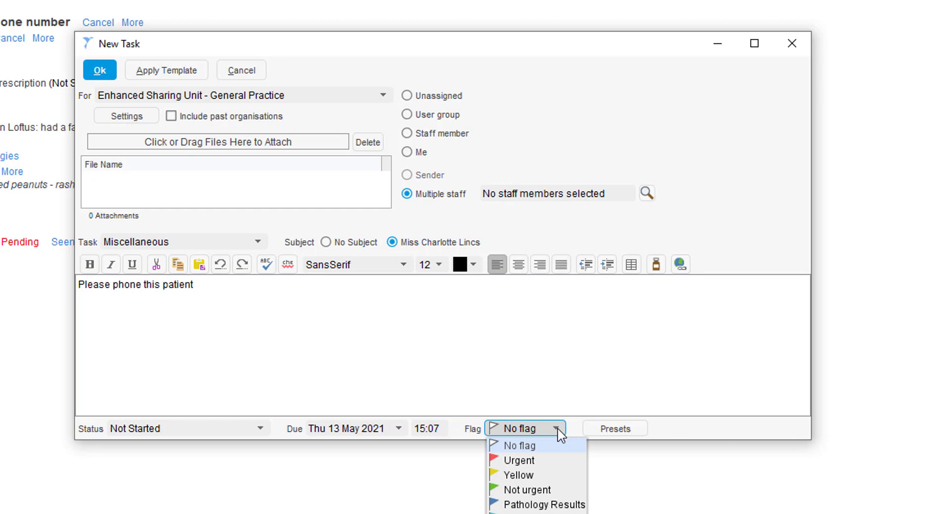
click(552, 464)
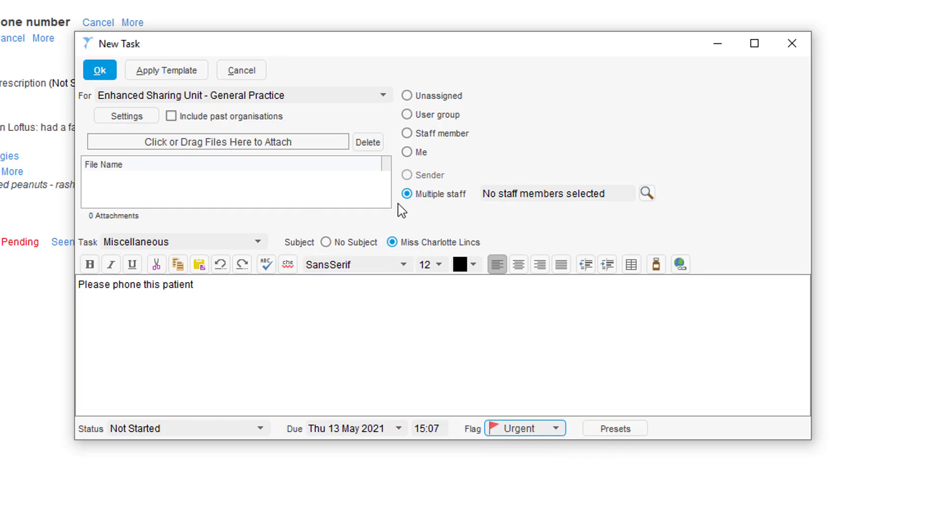
Assign the new task to Me, confirm it, and save the patient's record
click(419, 153)
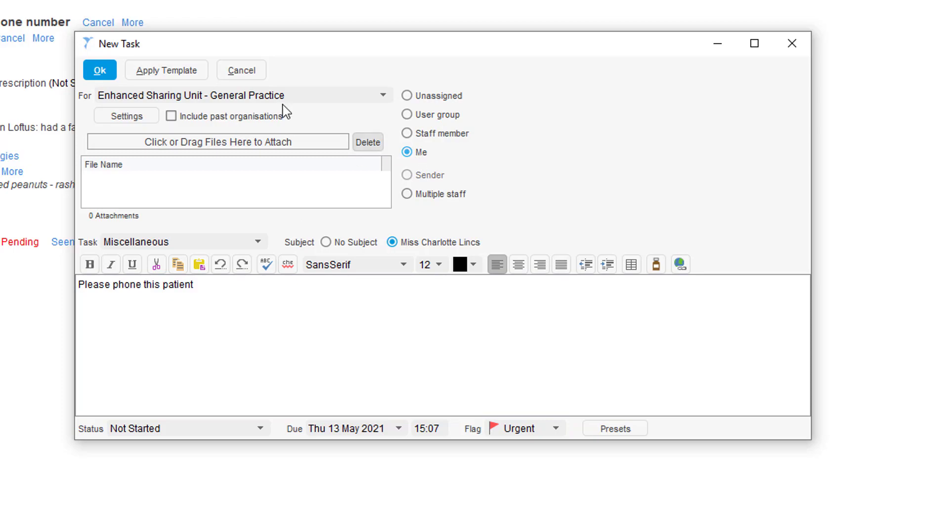
click(100, 70)
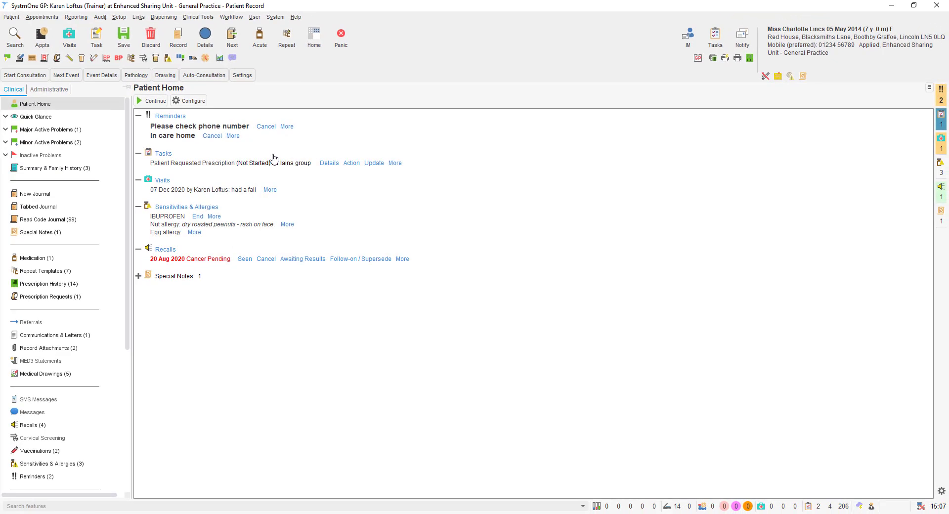
click(123, 34)
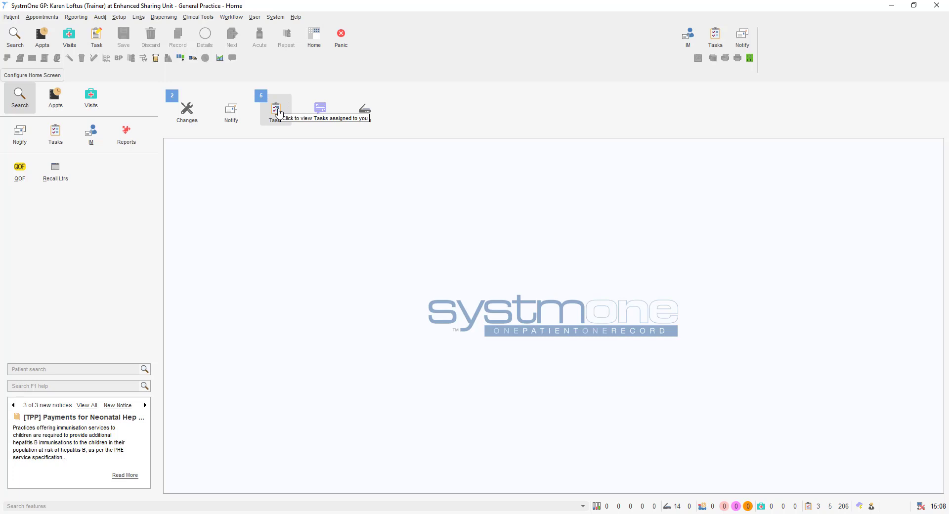
Open the task list, check the tasks Created By Me, and select the patient's new Miscellaneous task under For Me and My Groups
click(279, 114)
click(279, 117)
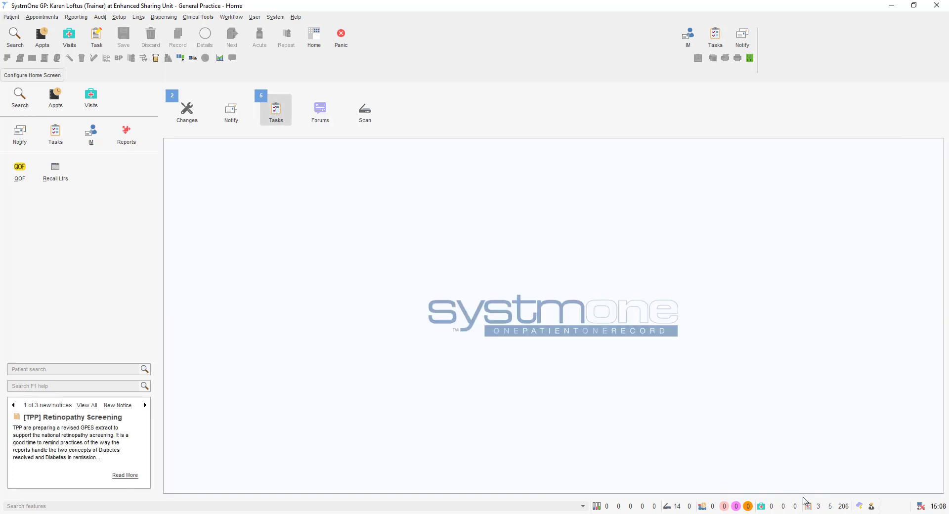
mouse_move(832, 509)
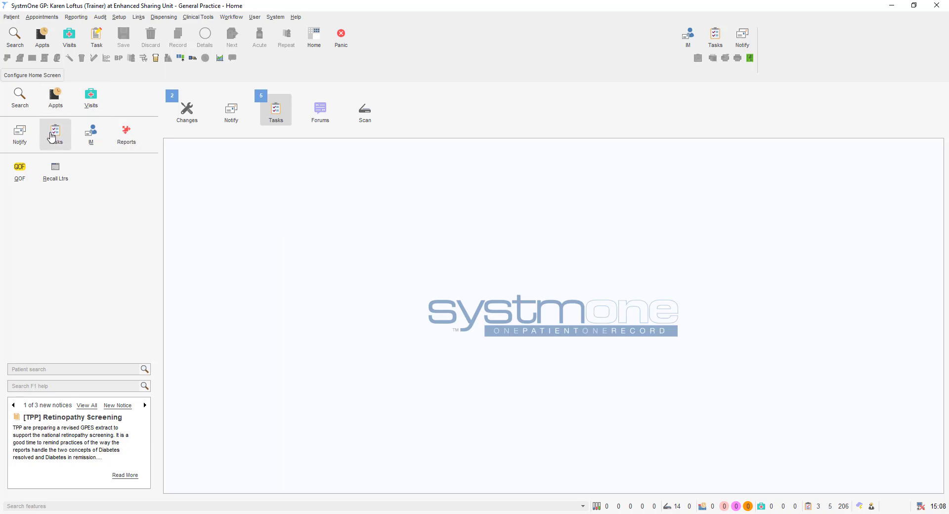
click(54, 138)
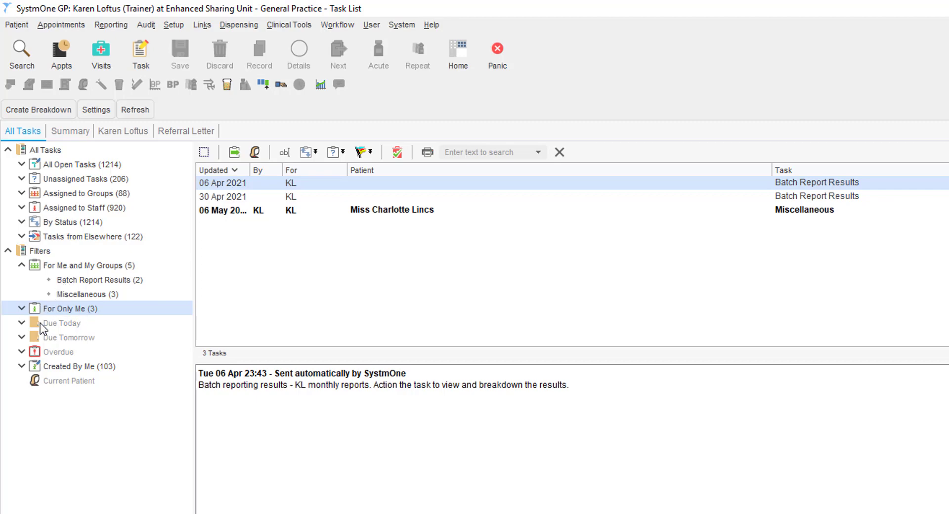
click(76, 371)
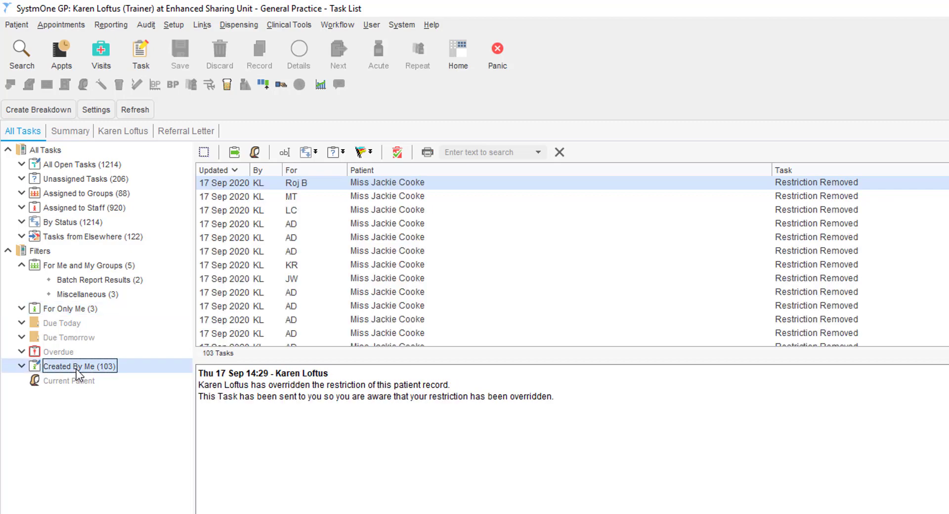
click(89, 265)
click(428, 238)
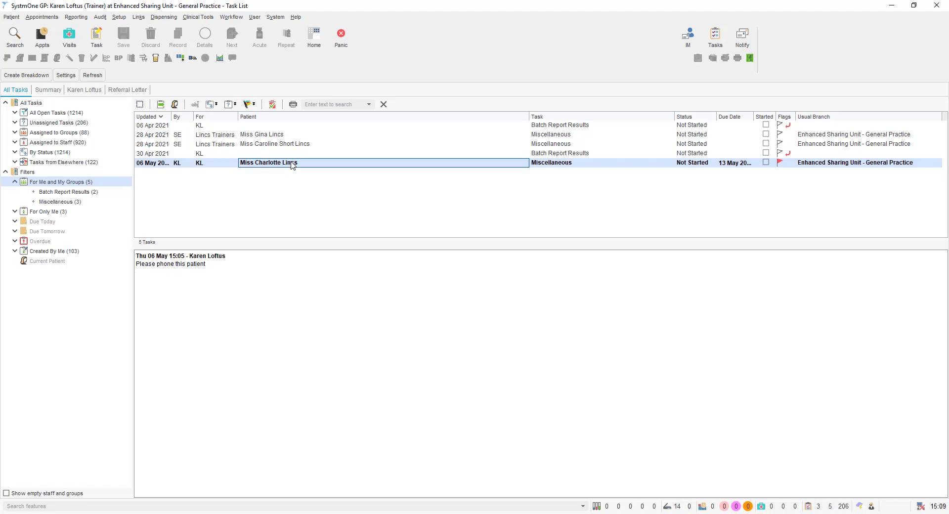
Update the selected task with the note "Tried calling, no answer" and set its status to Started
right_click(291, 164)
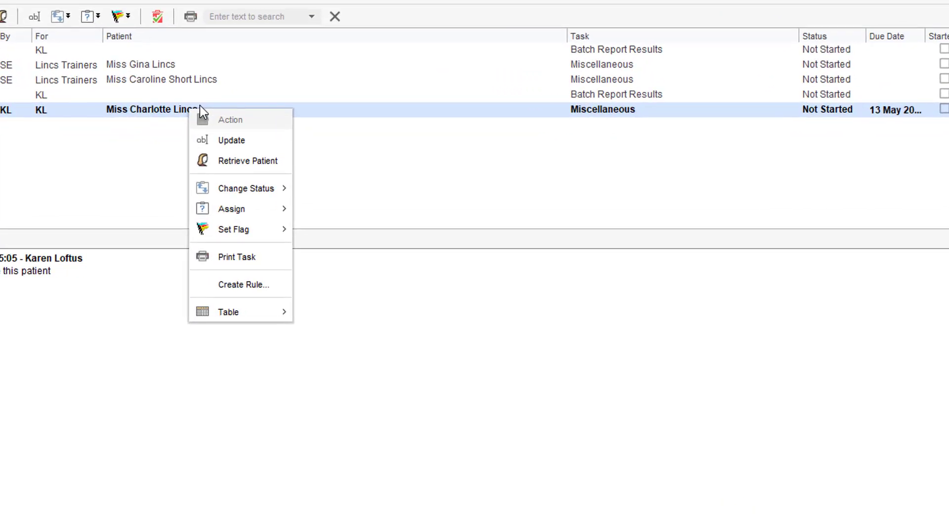
click(261, 147)
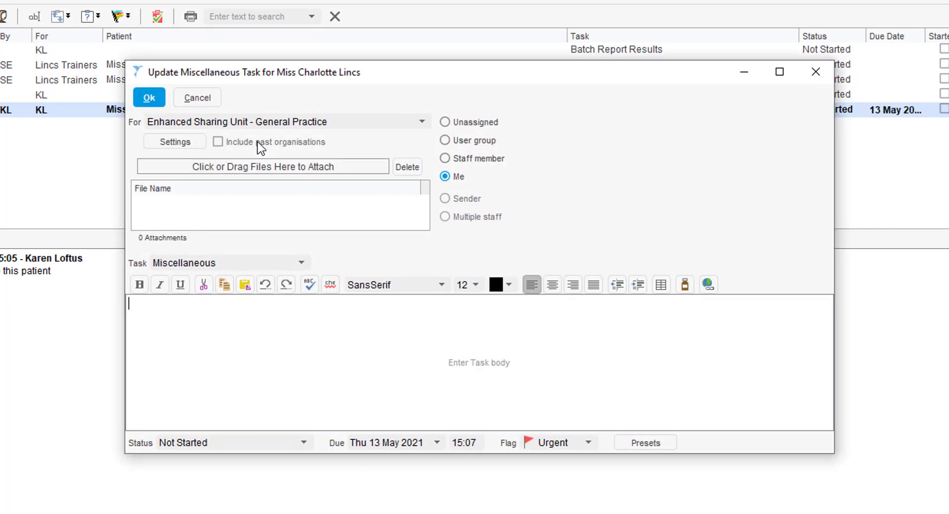
text(Tried calling, no answer)
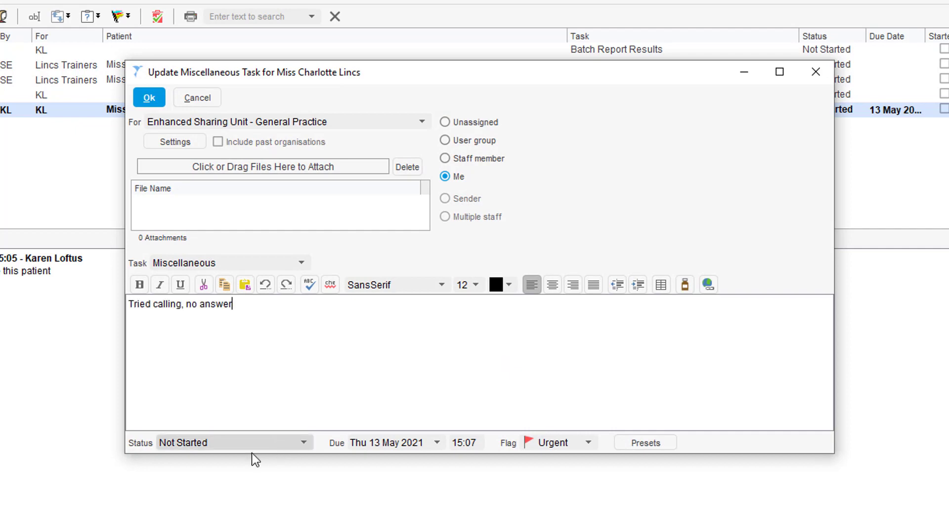
click(258, 441)
click(246, 474)
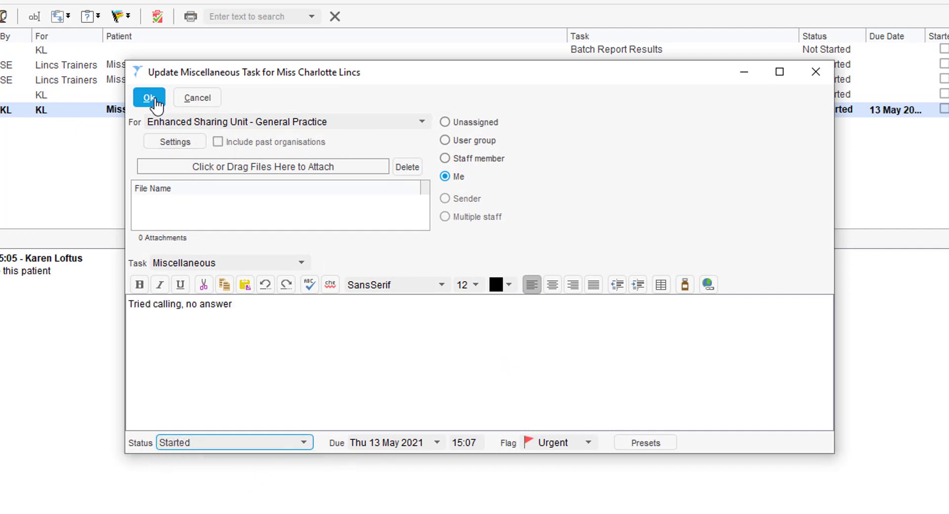
click(155, 102)
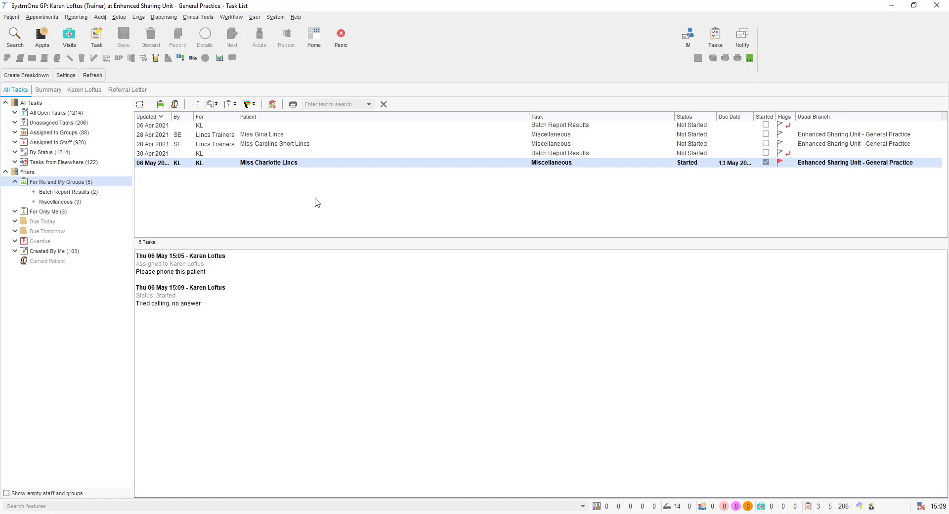
Change the patient's Miscellaneous task status to Completed and refresh the task list
right_click(324, 165)
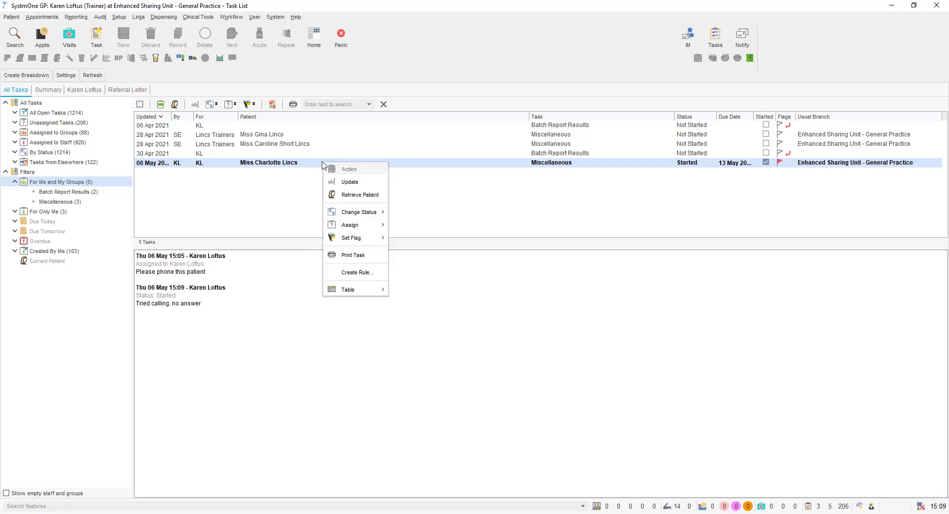
mouse_move(357, 214)
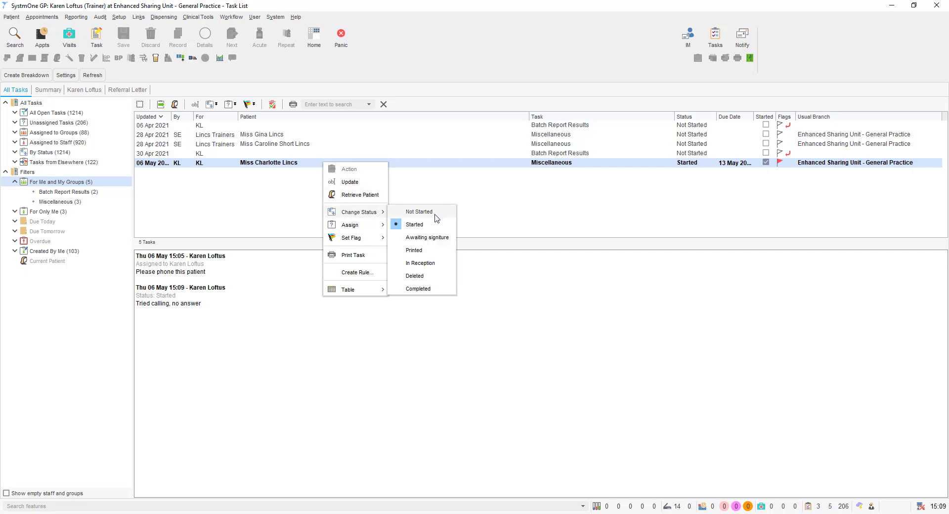
click(419, 288)
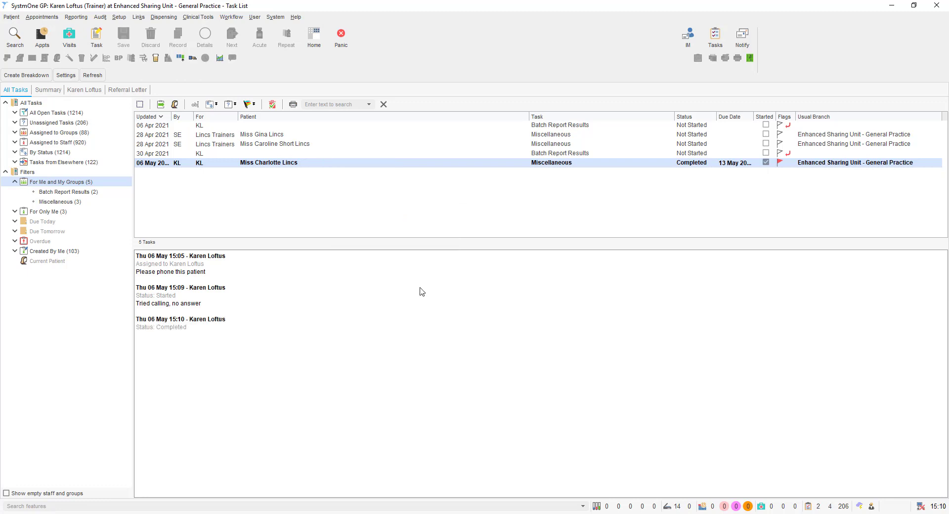
click(99, 79)
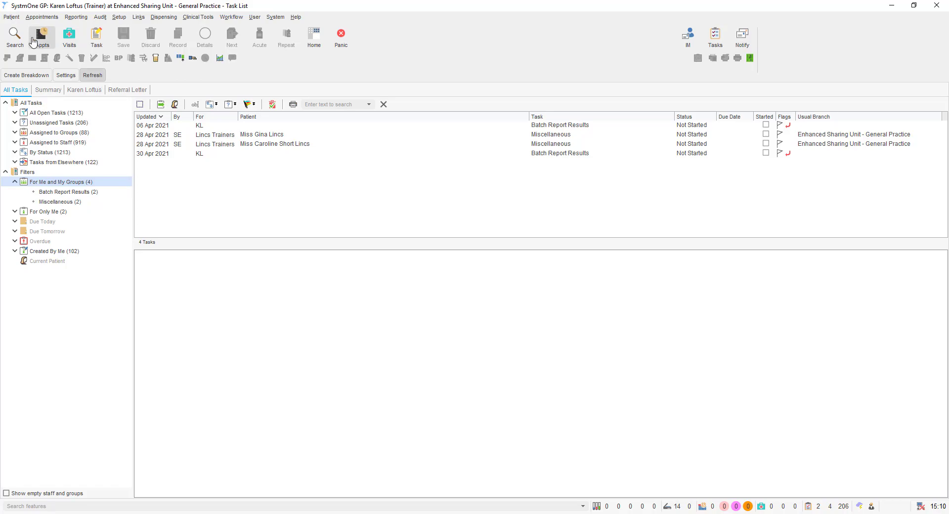
Retrieve the patient's record, view the task history in its administrative section, and discard the record
click(14, 37)
double_click(306, 221)
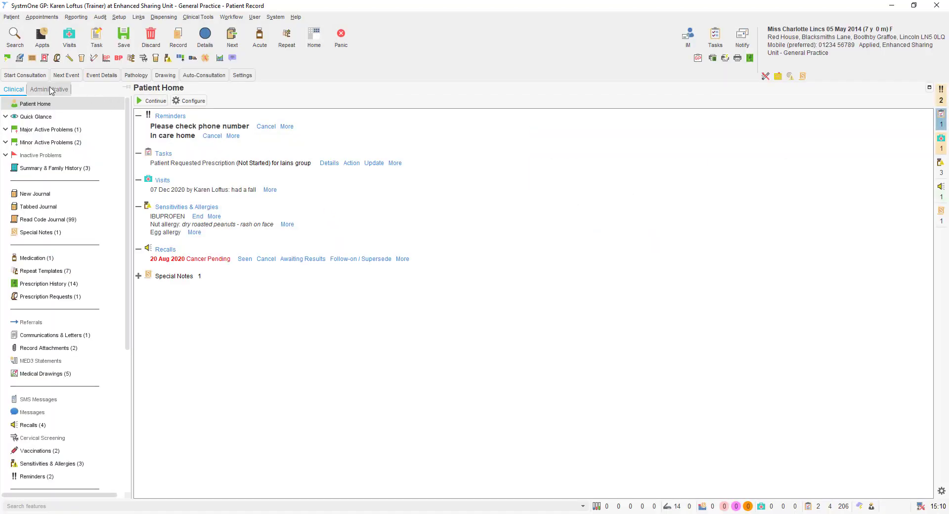
click(50, 90)
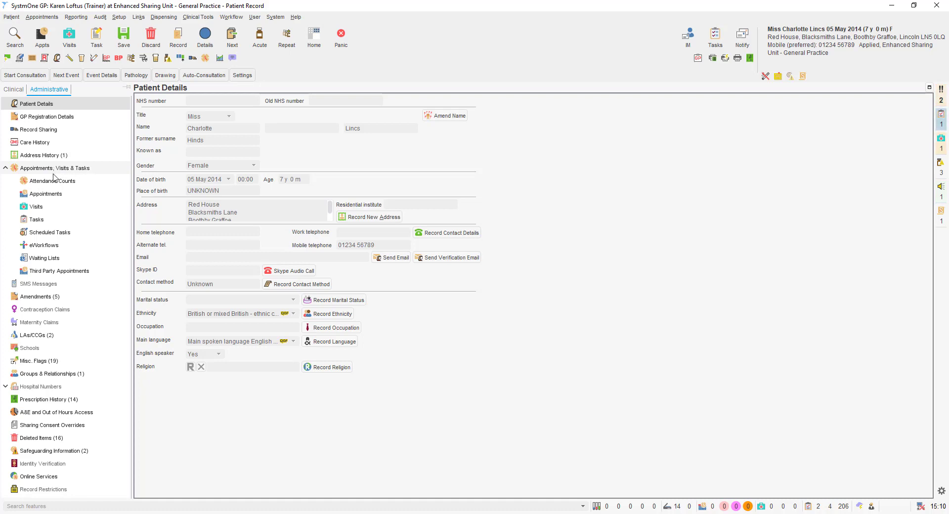
click(36, 220)
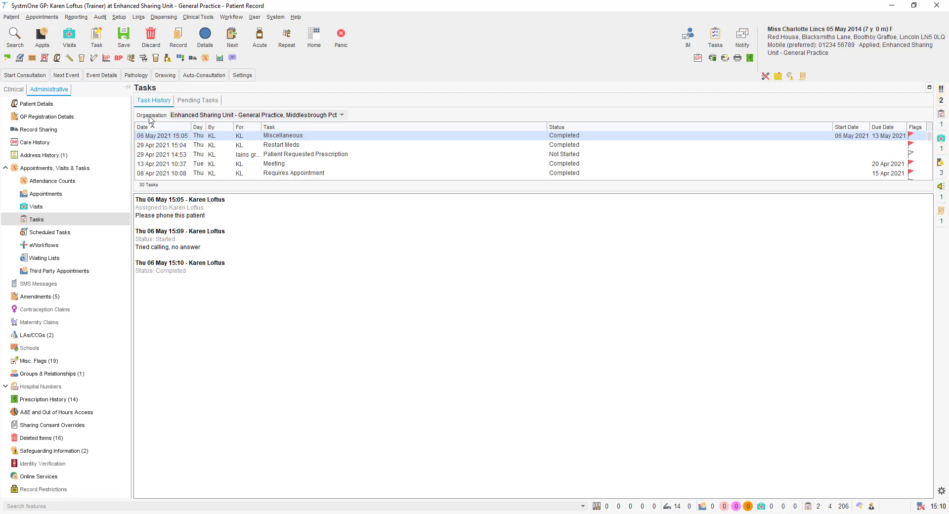
click(151, 40)
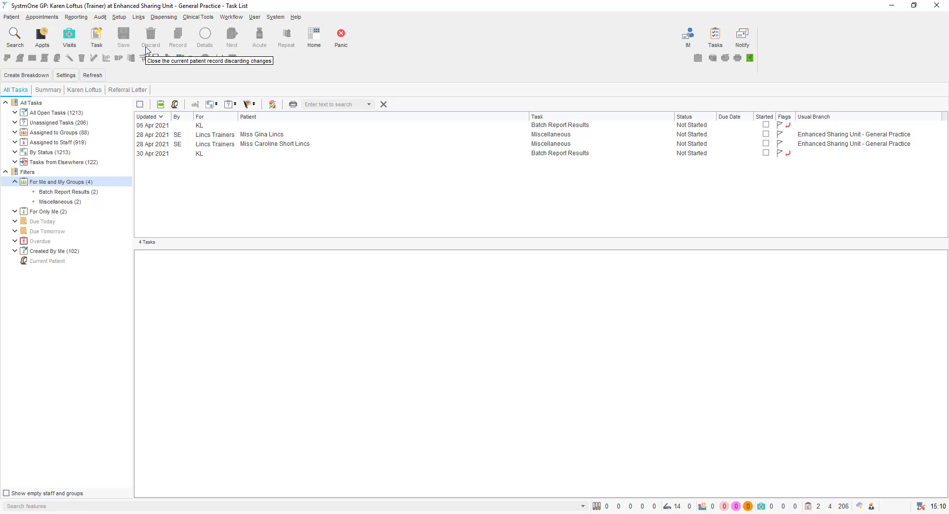
Look through the task list's groupings for open, unassigned, group-assigned and staff-assigned tasks, and tasks by status
click(15, 112)
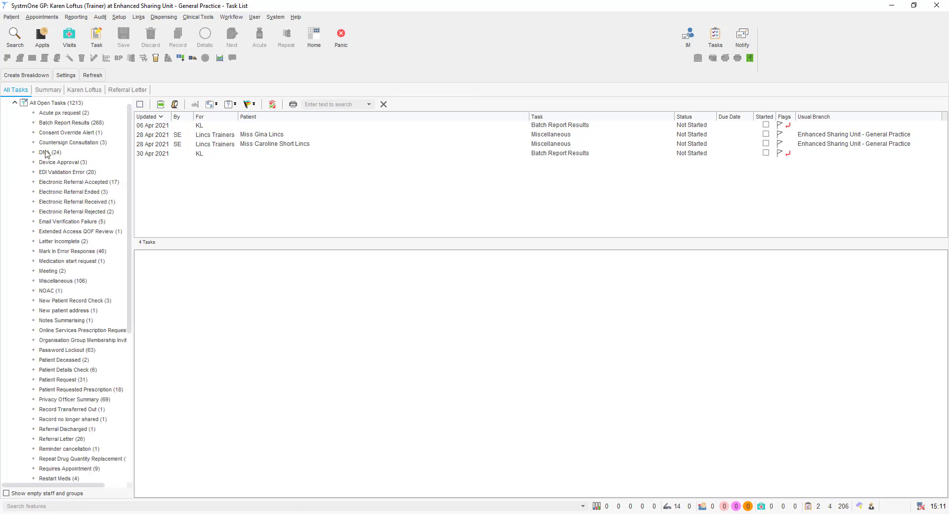
click(15, 102)
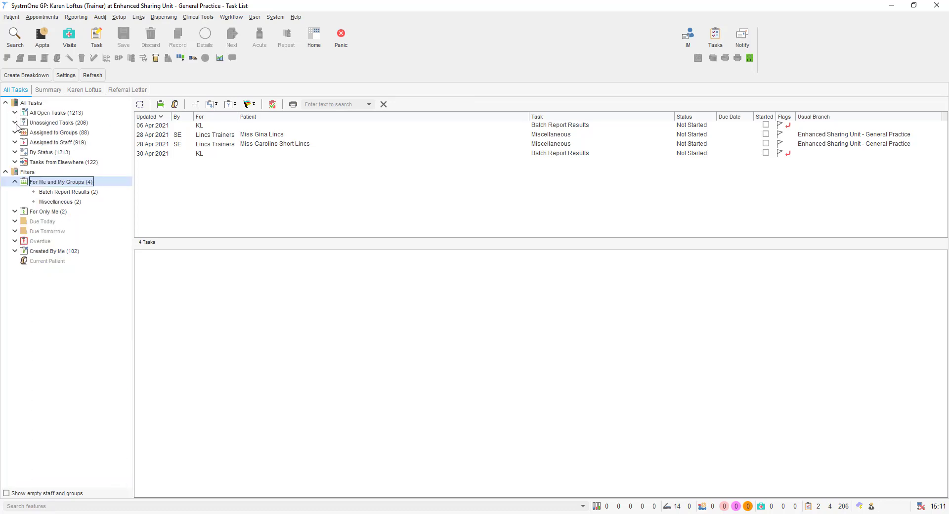
click(15, 123)
click(15, 123)
click(15, 133)
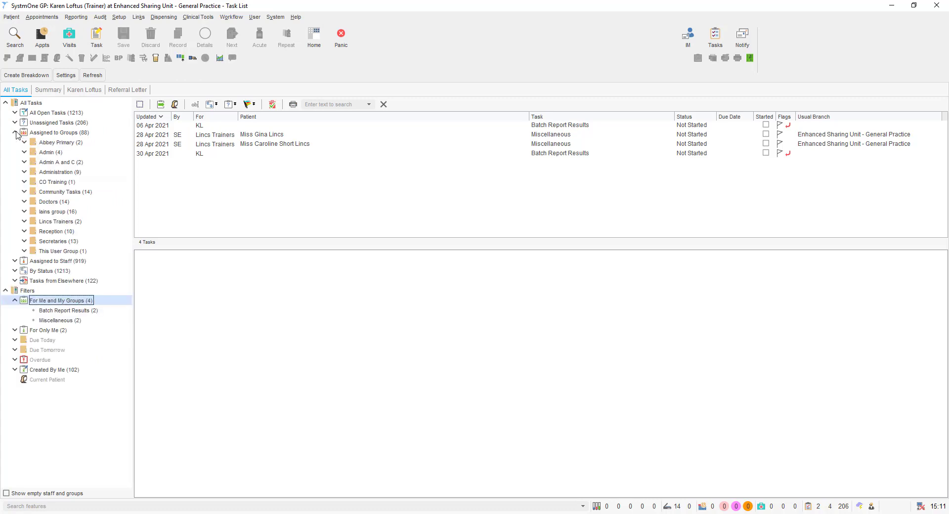
click(15, 132)
click(16, 143)
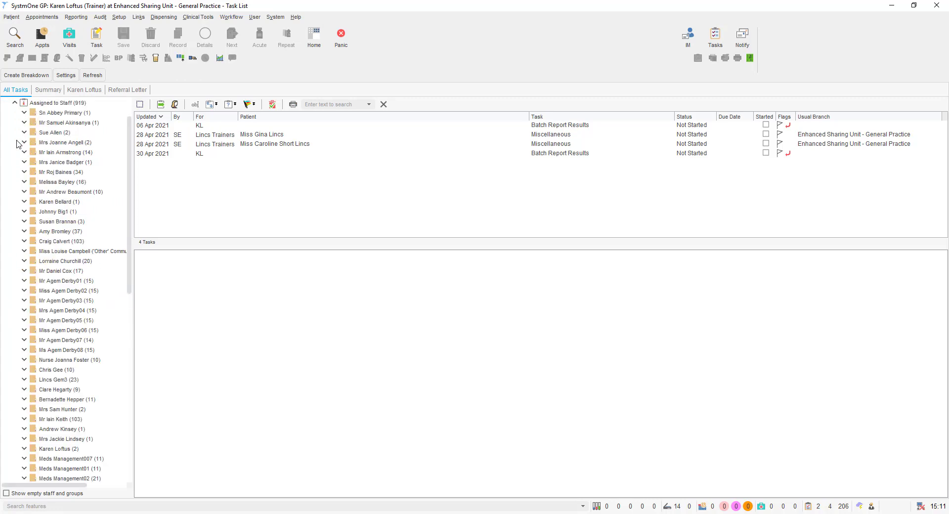
click(15, 103)
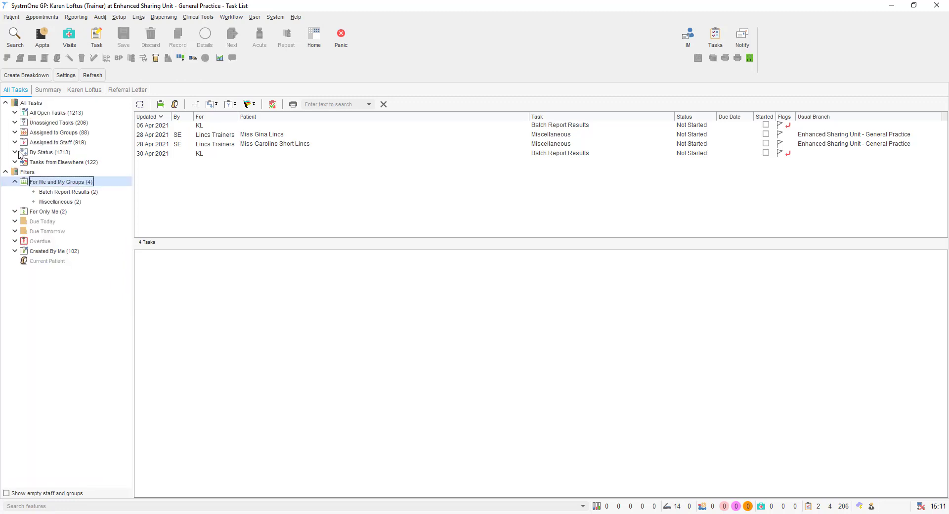
click(15, 152)
click(15, 153)
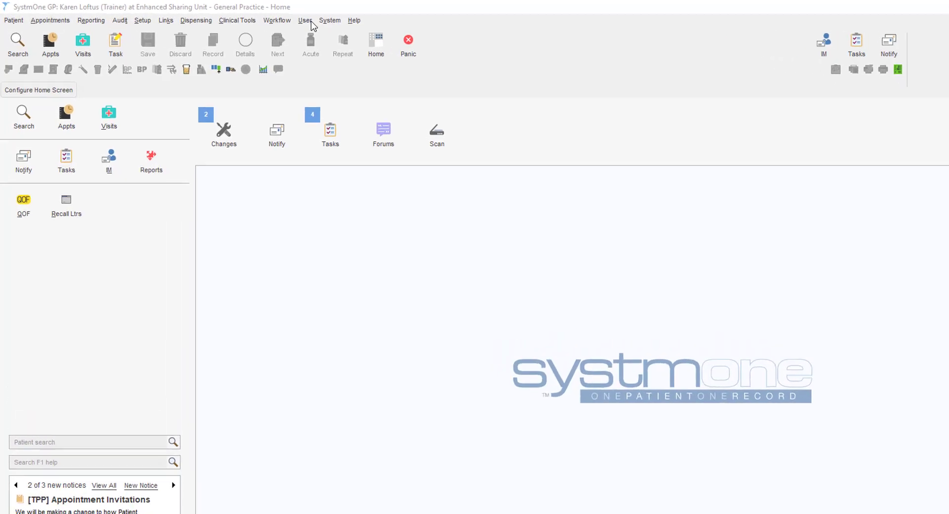
Start a new notification and check the favourites available as recipients
click(310, 20)
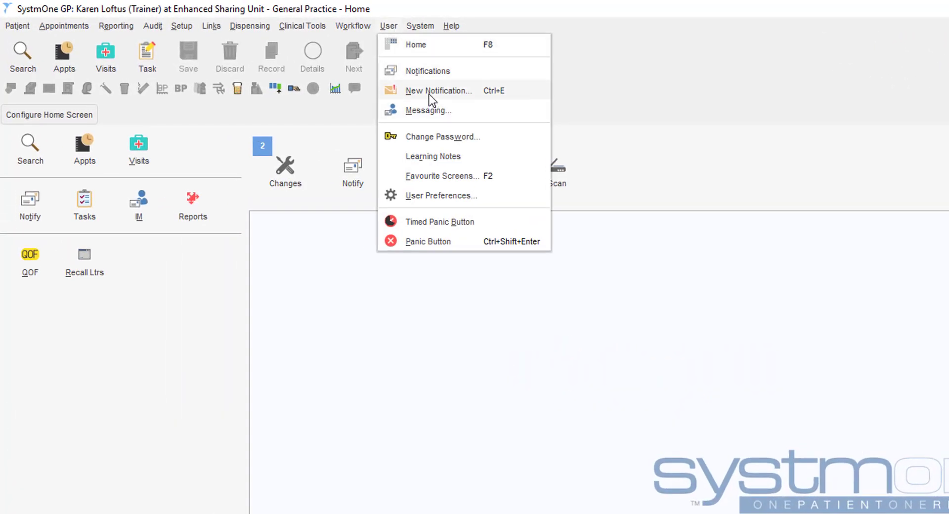
click(430, 92)
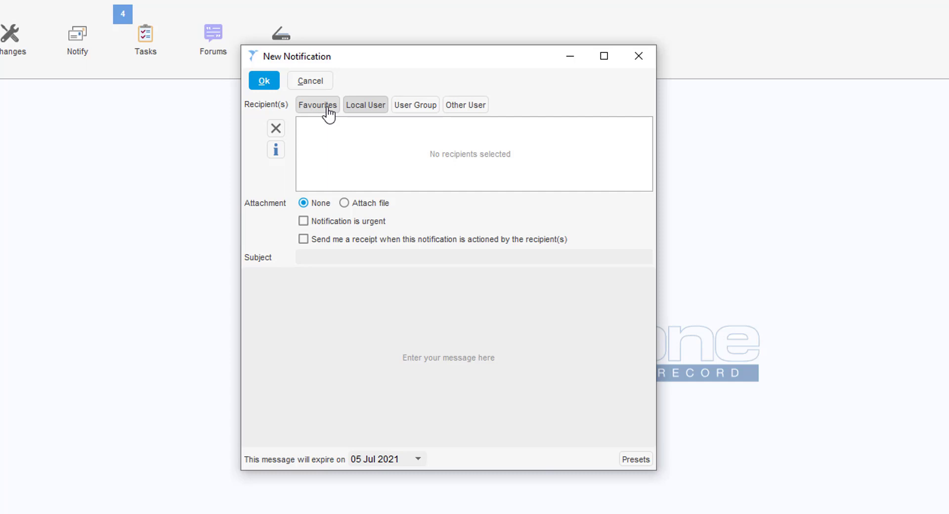
click(329, 113)
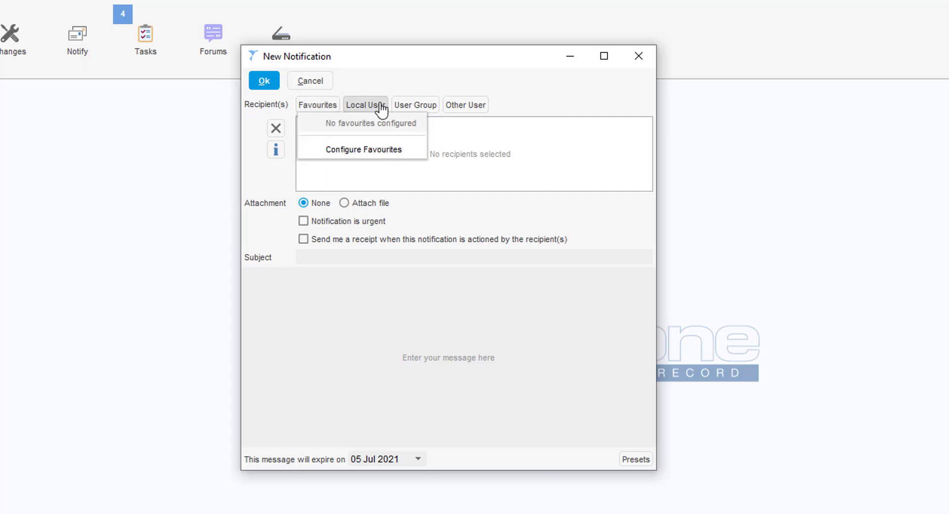
click(383, 83)
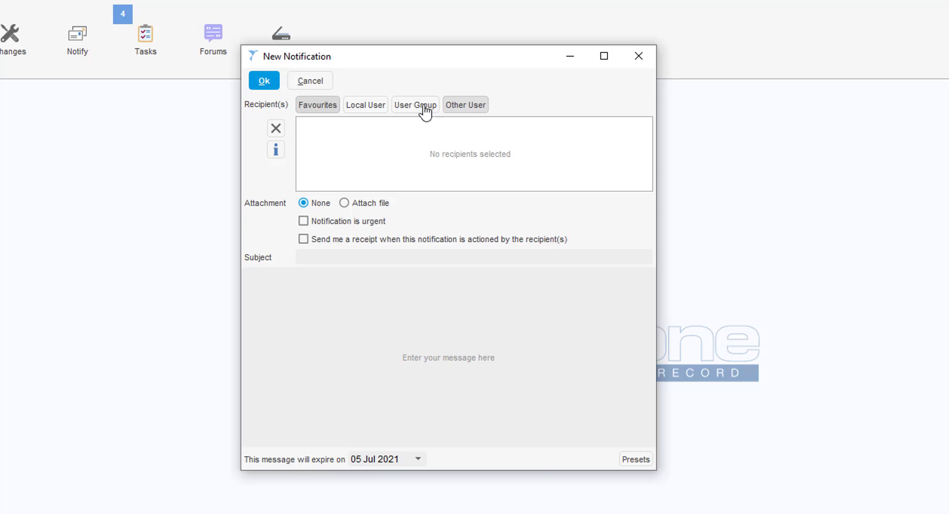
Search the local users by the staff member's first name and add the matching Trainer as the notification recipient
click(354, 109)
text(karen)
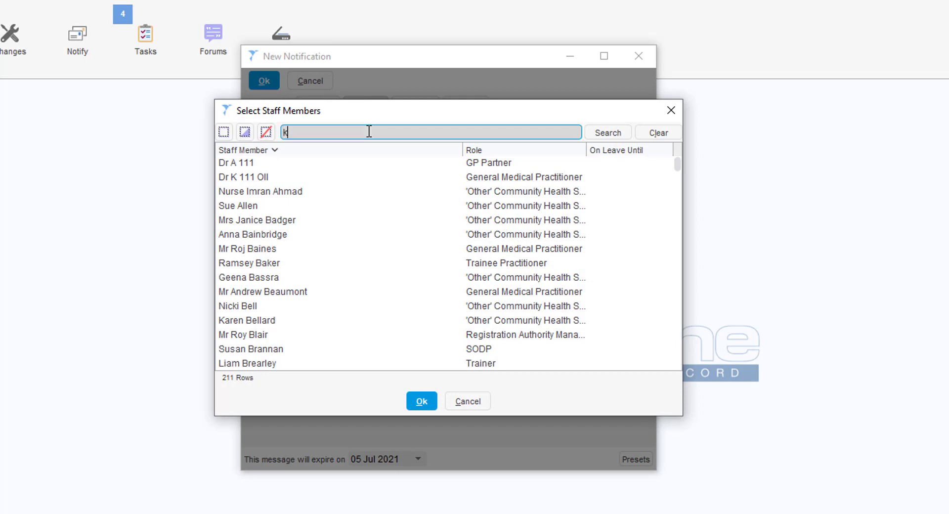
click(619, 135)
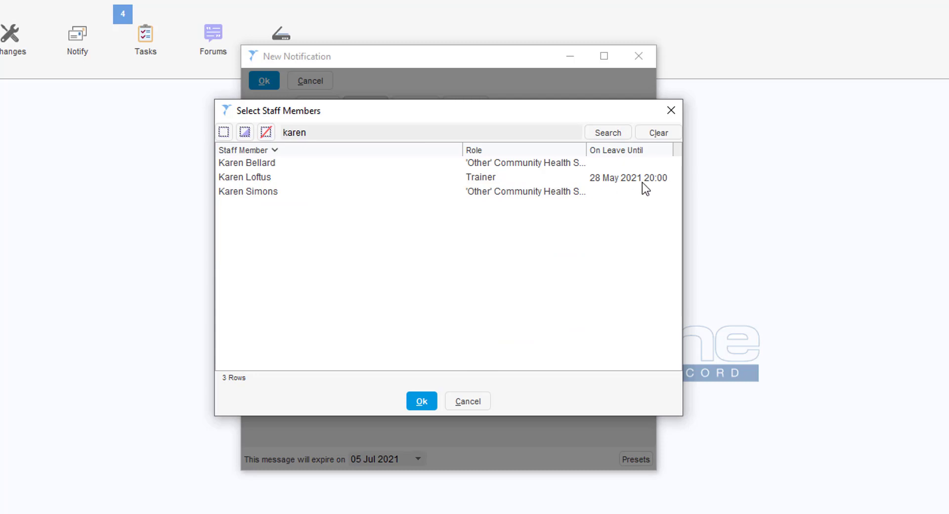
click(514, 183)
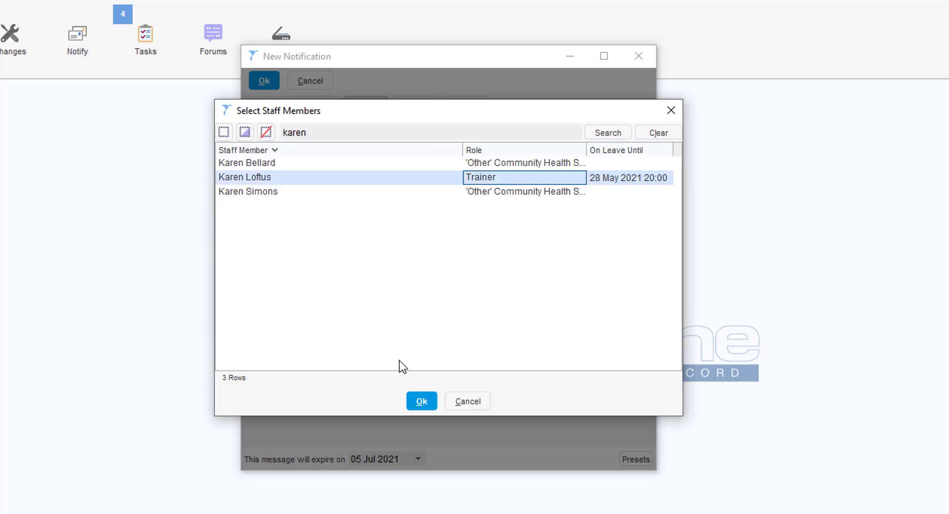
click(422, 401)
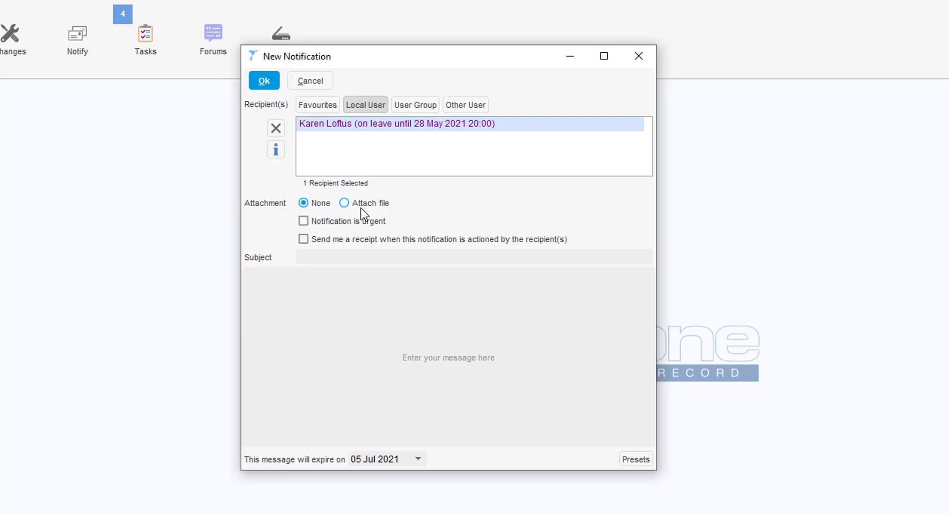
Keep the notification without an attachment, enter the subject "Meeting" and message "Friday at 1pm", and send it
click(361, 208)
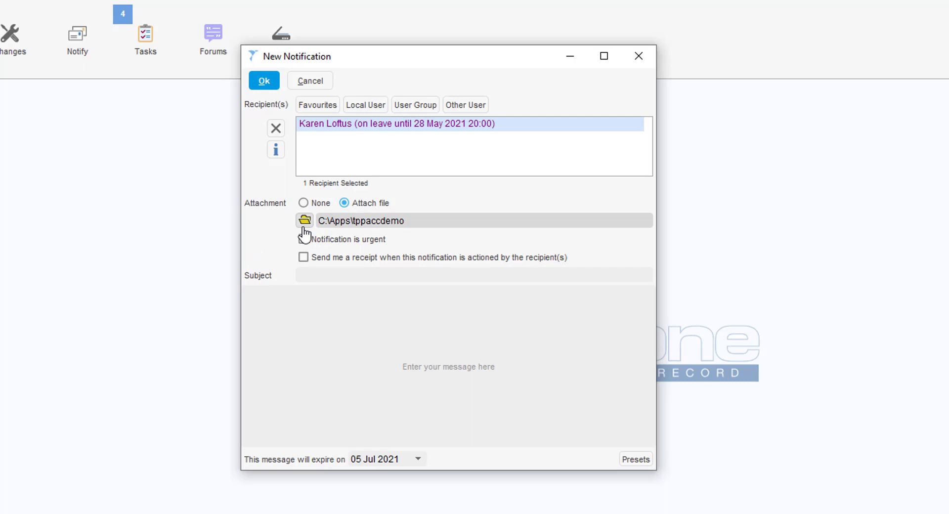
click(303, 203)
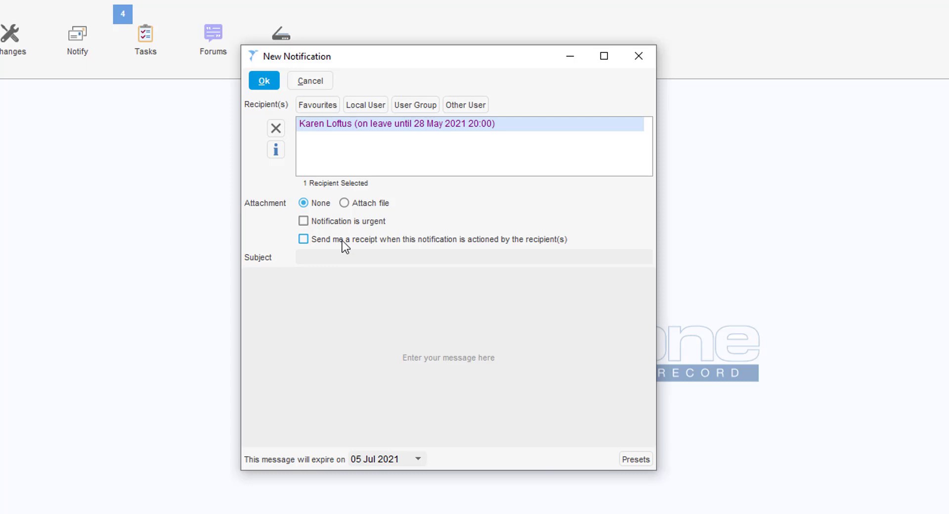
click(331, 260)
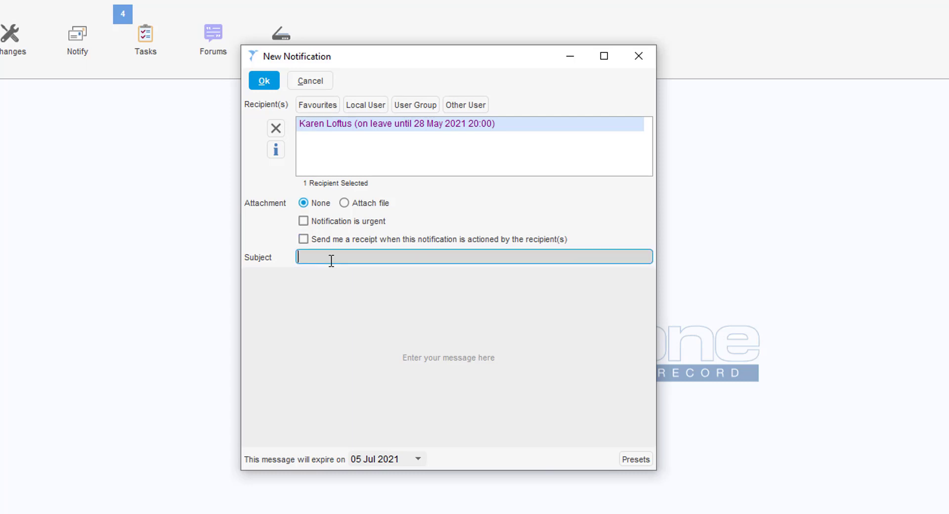
text(Meeting)
key(Tab)
text(Fri)
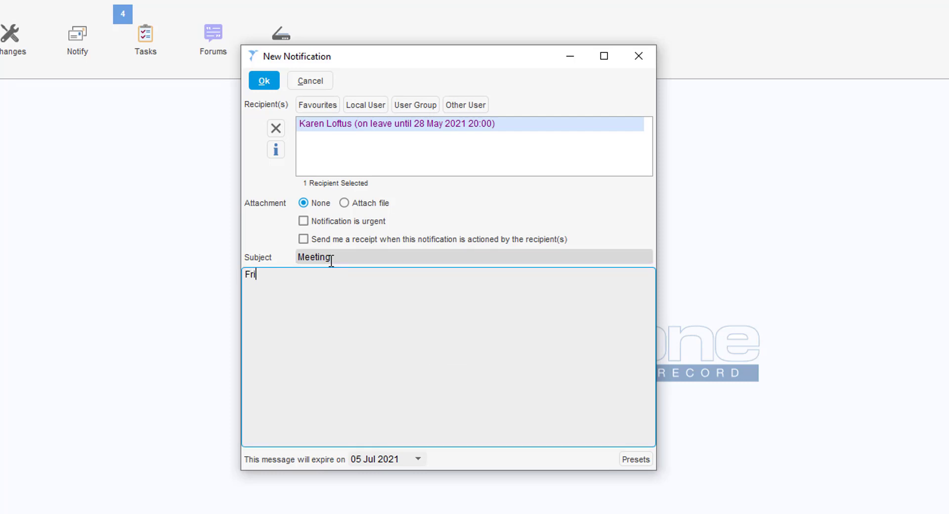
text(day at 1pm)
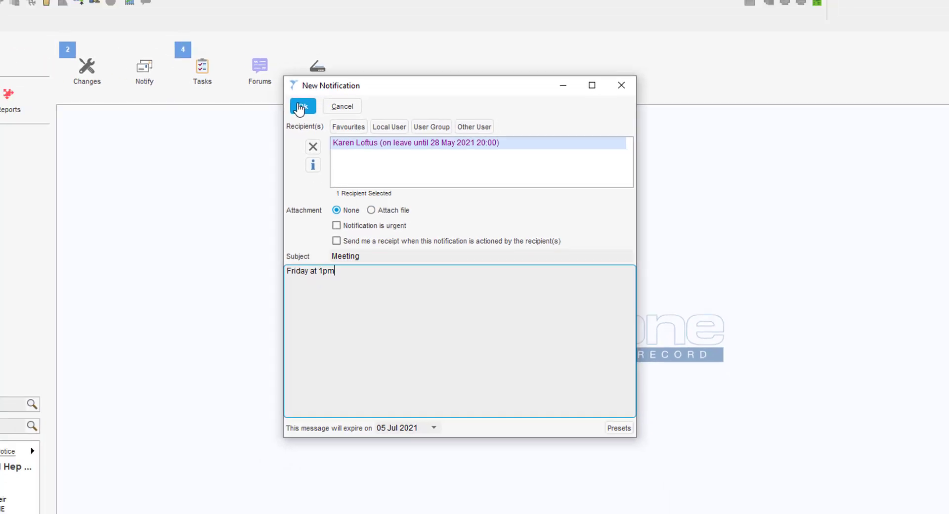
click(300, 106)
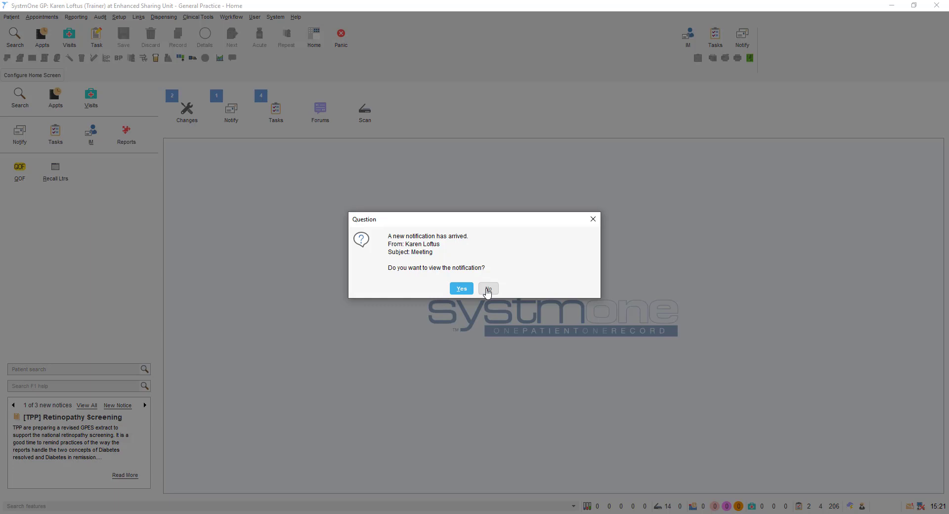
Decline the prompt to view the newly arrived notification and open the notifications list from the home screen
click(488, 290)
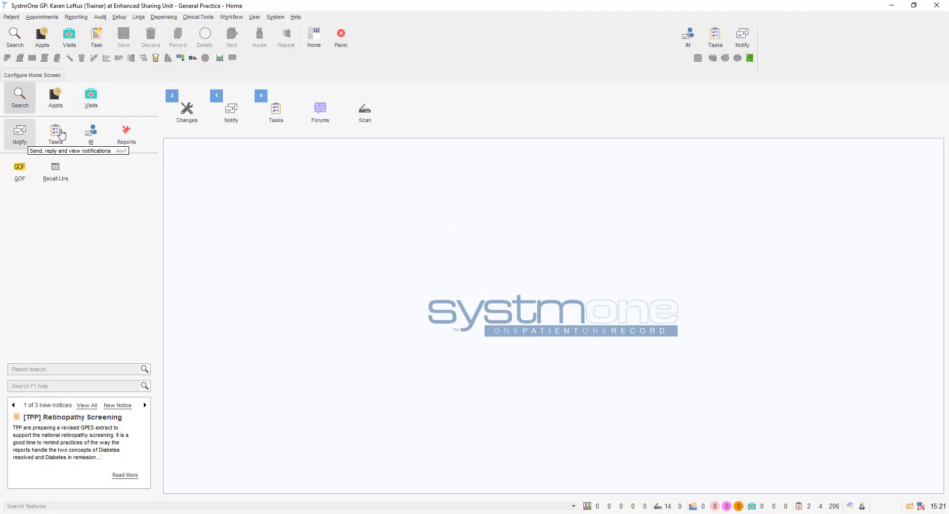
click(255, 17)
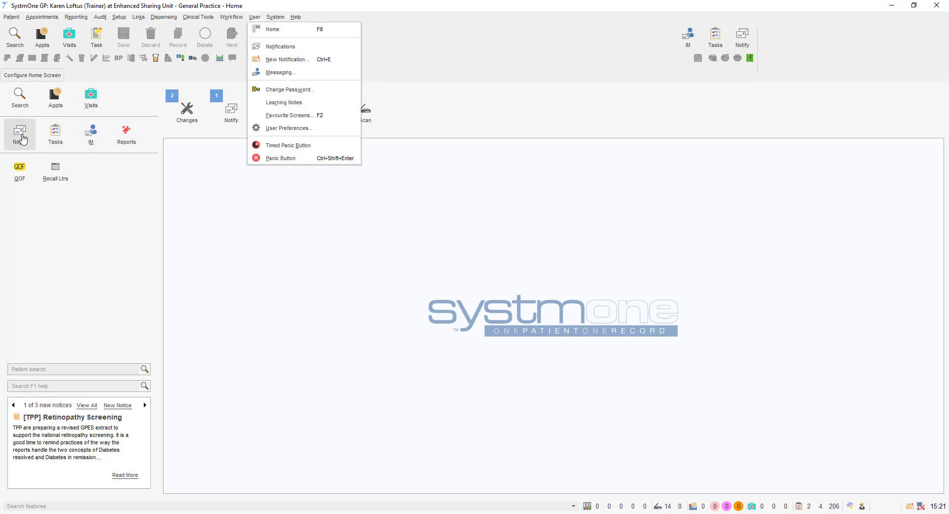
key(Escape)
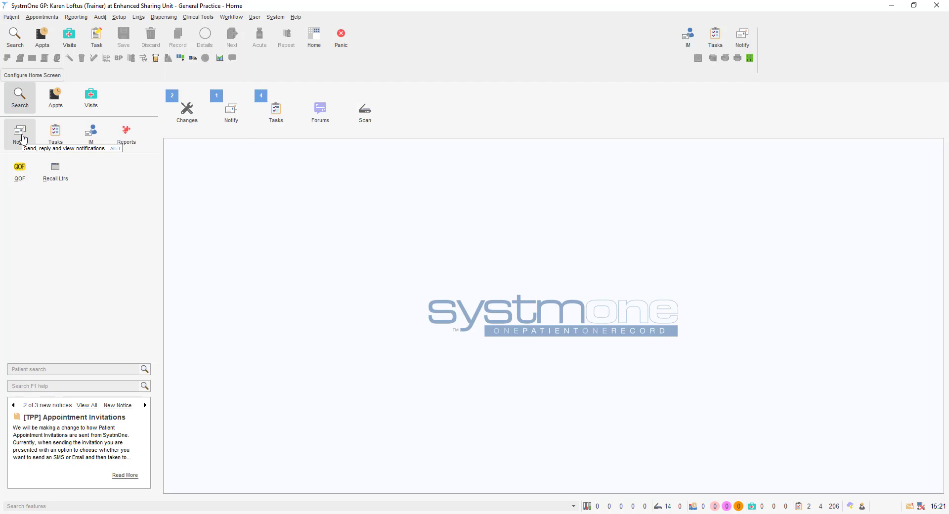
click(20, 133)
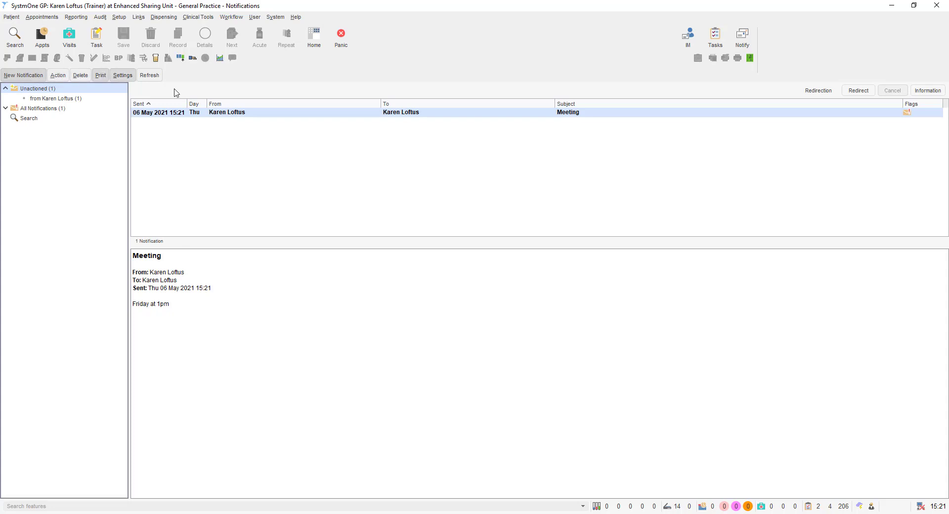
Open a reply to the Meeting notification to review the reply form, and cancel it
right_click(289, 117)
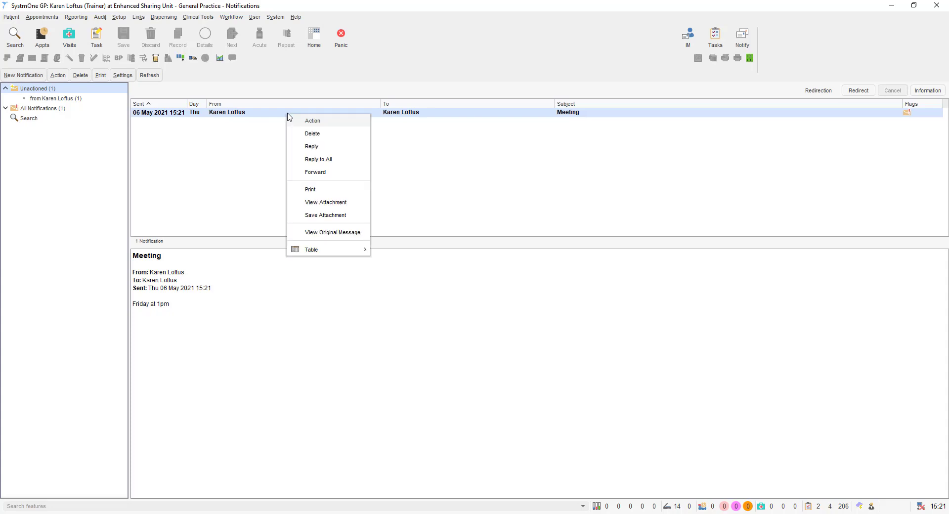
click(312, 147)
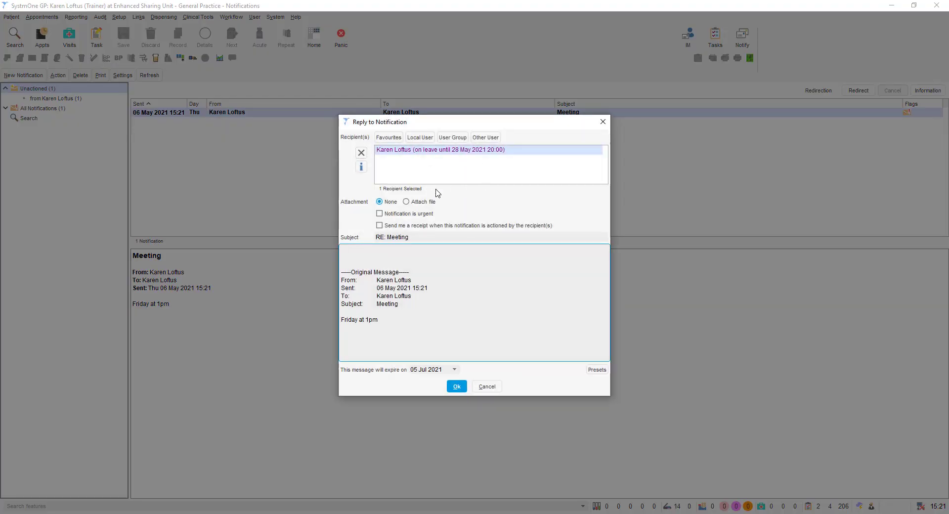
click(368, 253)
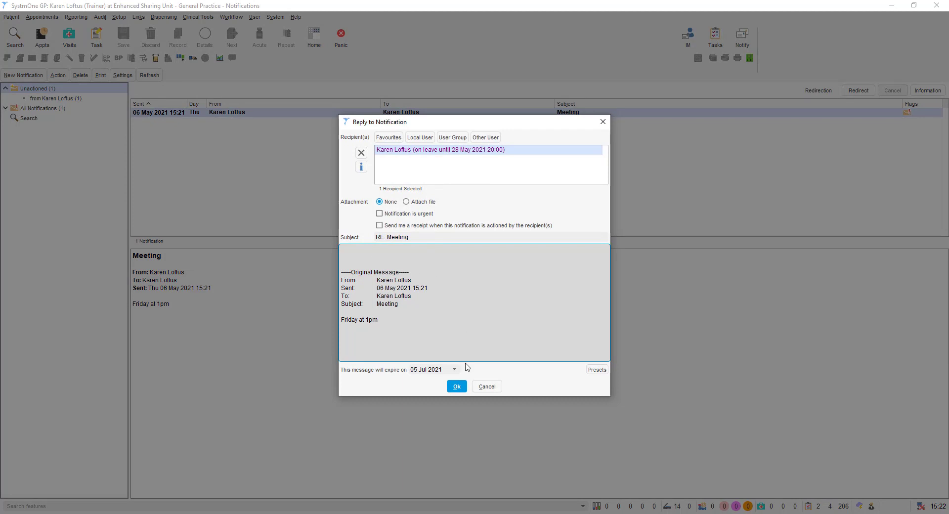
click(488, 387)
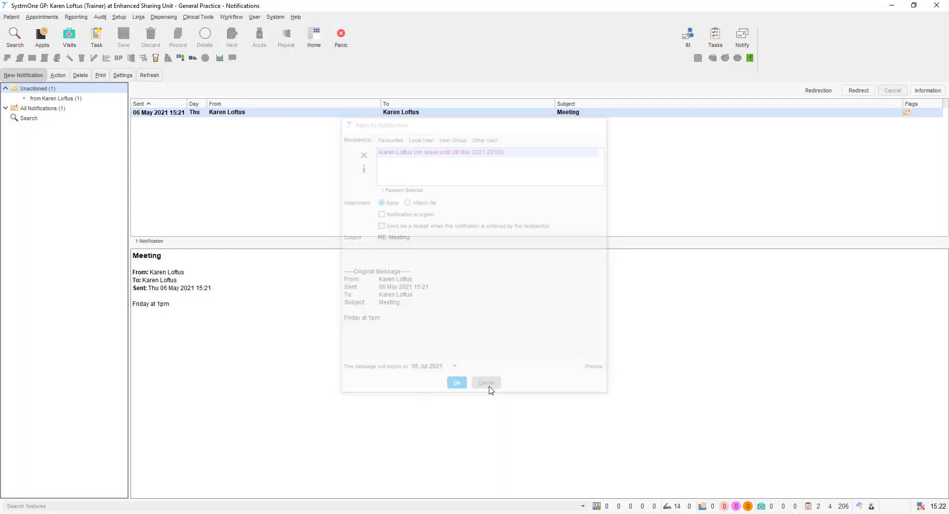
Delete the Meeting notification and return to the home screen
right_click(300, 113)
click(338, 133)
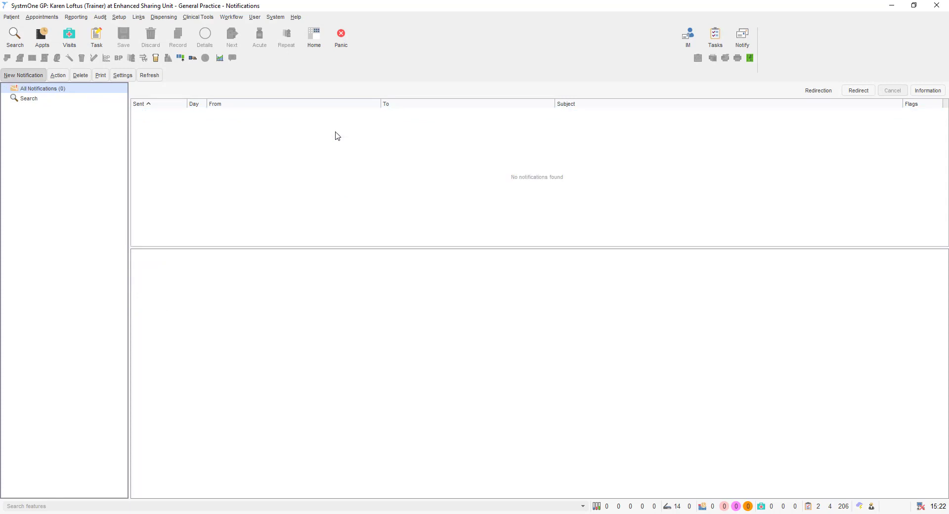
key(Escape)
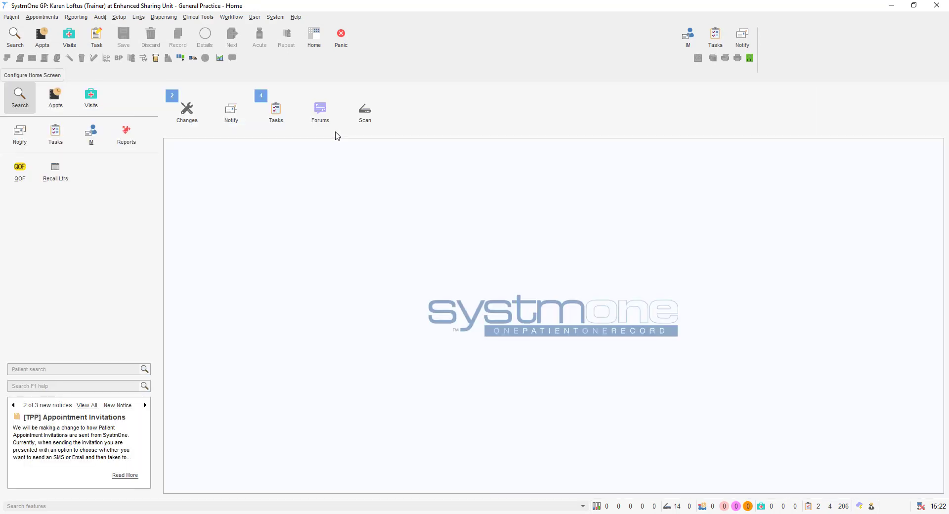
Open instant messaging and check the meaning of the flags beside the logged-on users
click(258, 19)
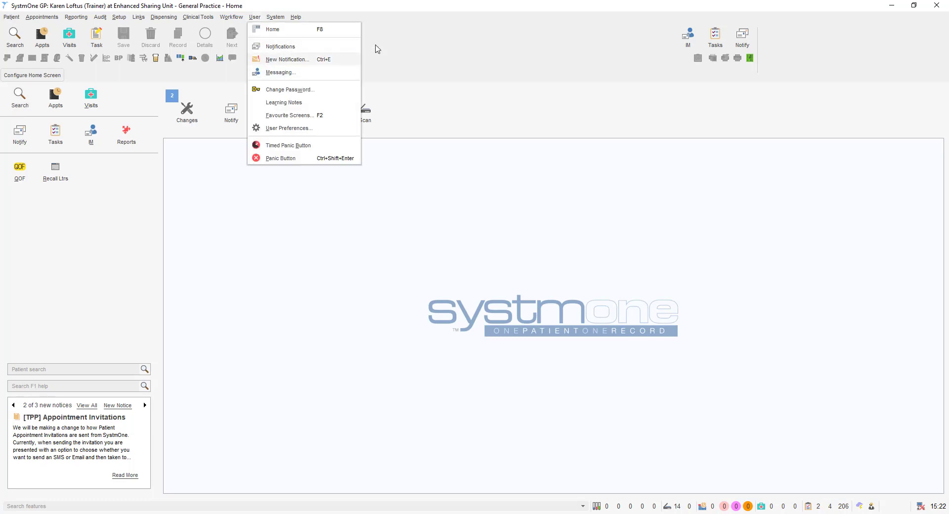
click(688, 44)
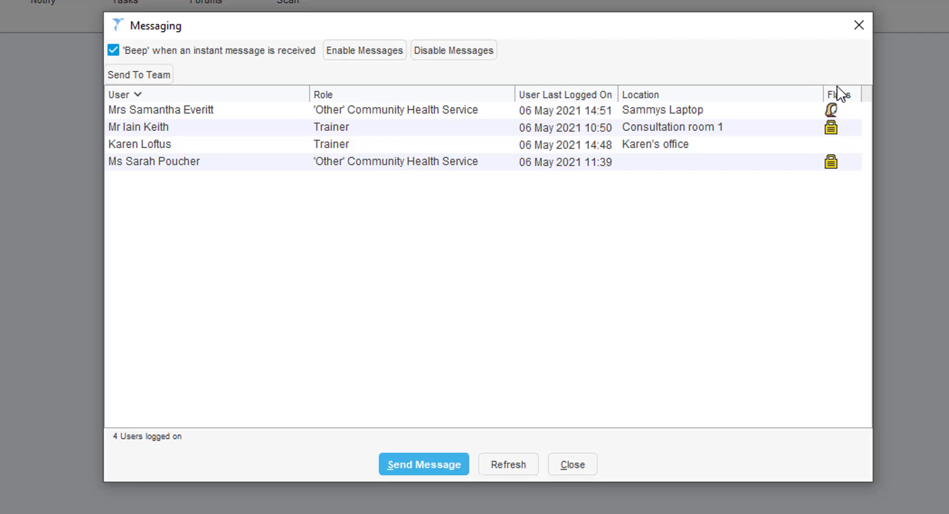
mouse_move(829, 109)
mouse_move(835, 134)
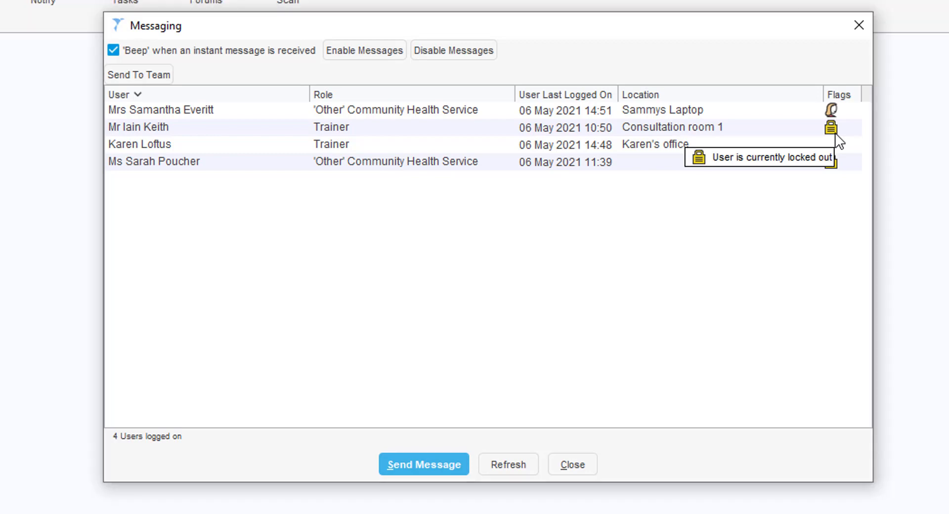
Try selecting one user, two non-adjacent users and all logged-on users as instant message recipients
click(492, 107)
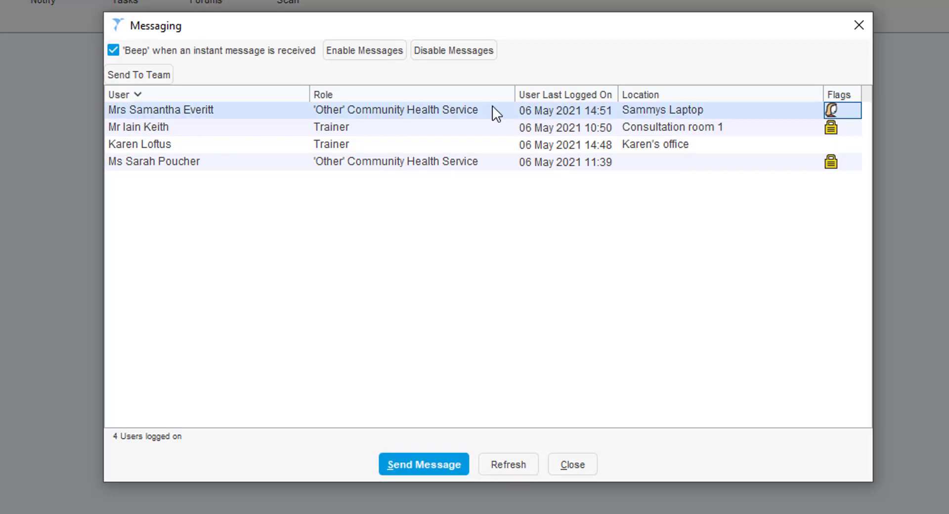
click(181, 106)
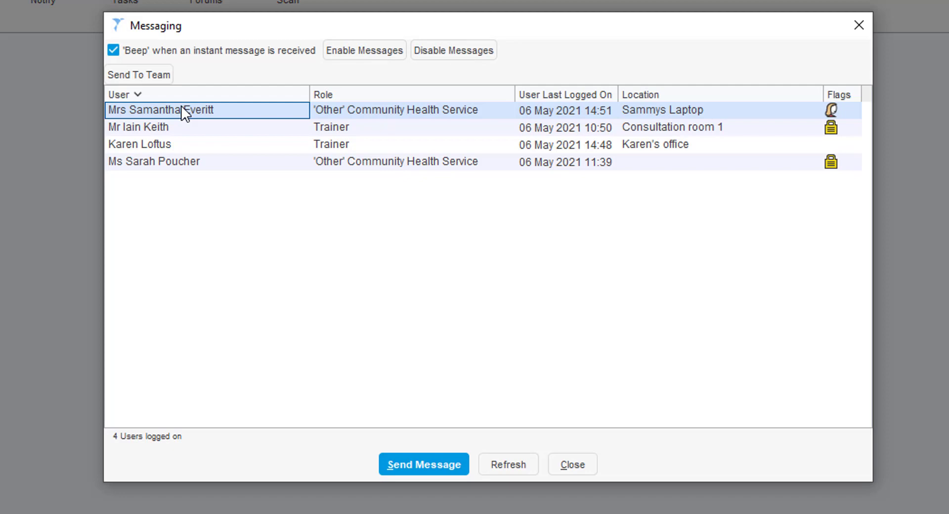
ctrl+click(177, 161)
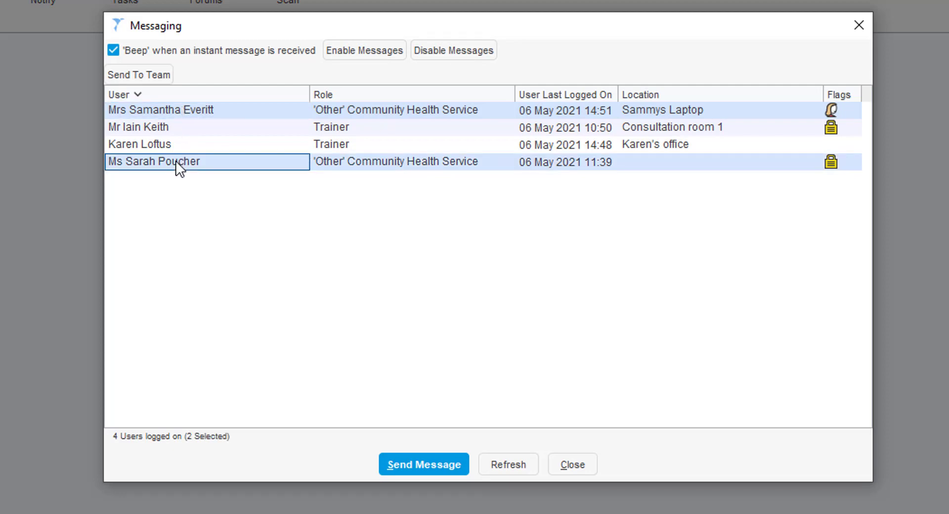
click(170, 109)
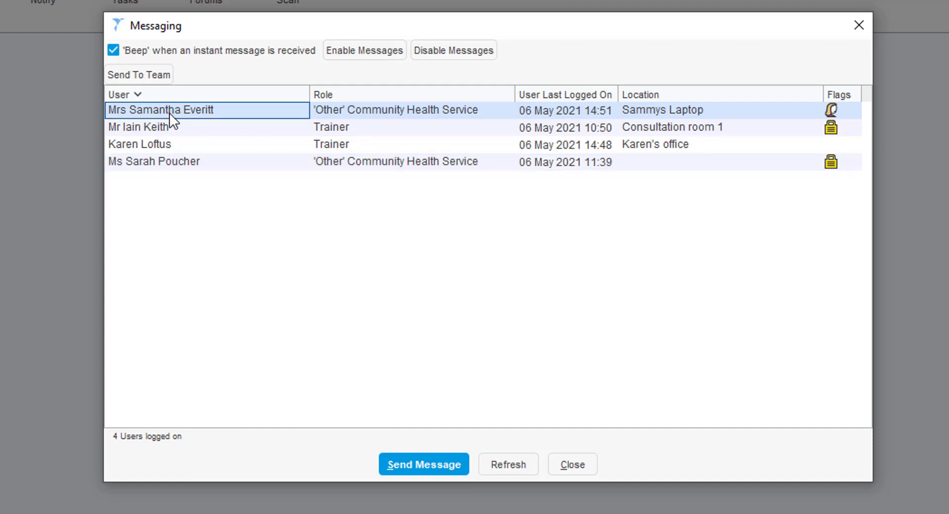
drag(169, 112, 173, 171)
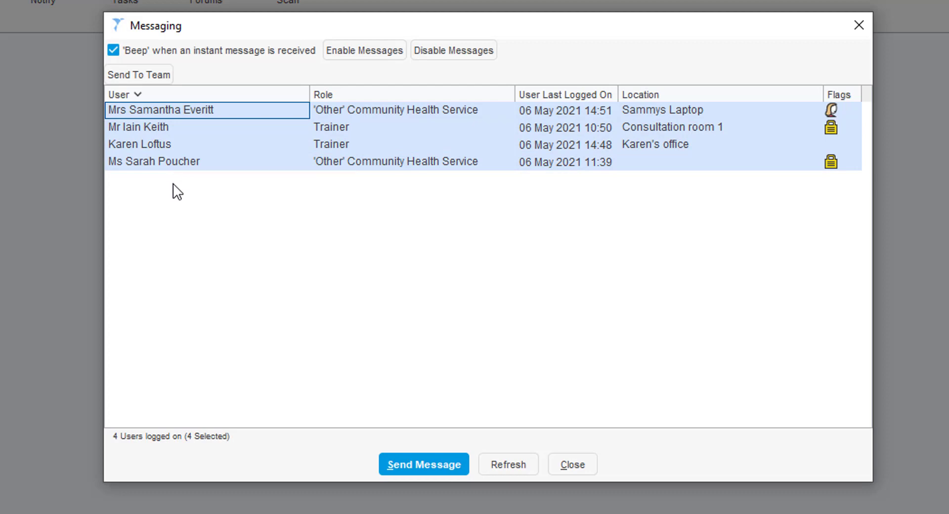
Send the instant message "Hello" to the unflagged Trainer in the list of logged-on users
click(184, 145)
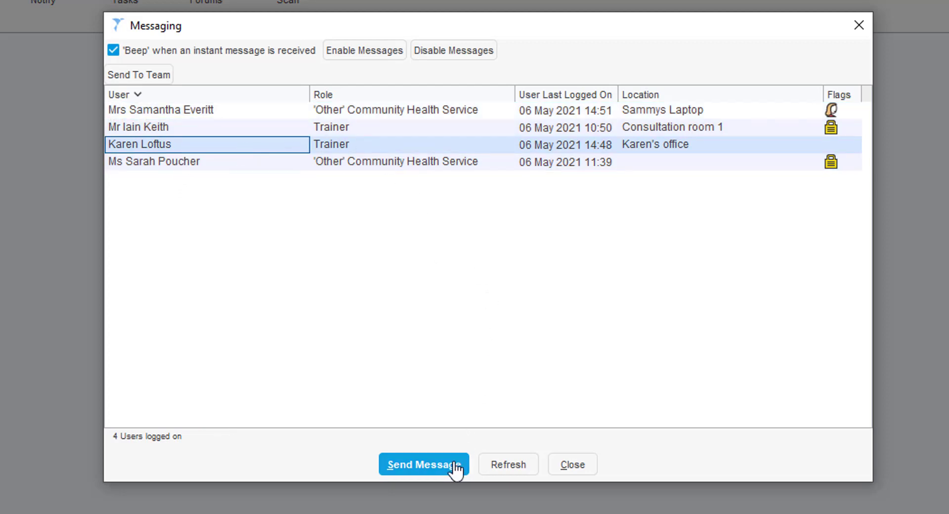
double_click(273, 148)
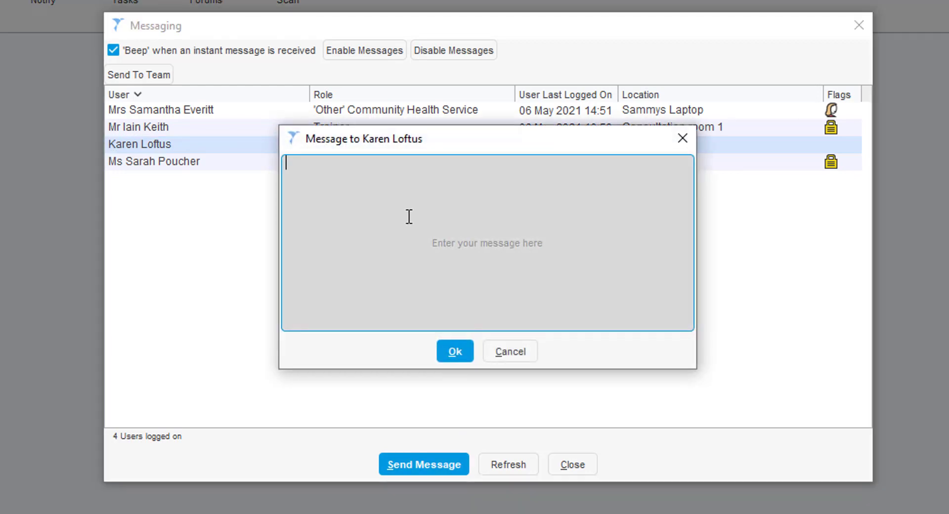
text(Hello)
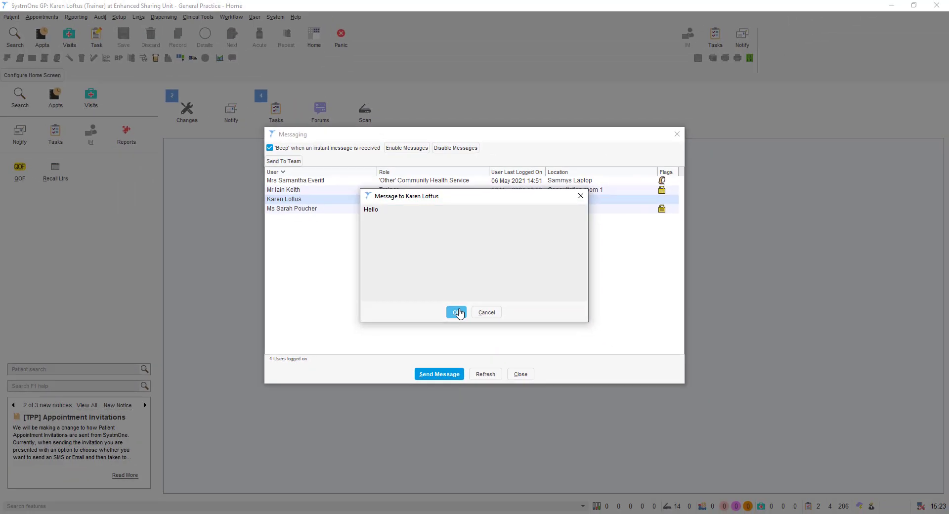
click(455, 352)
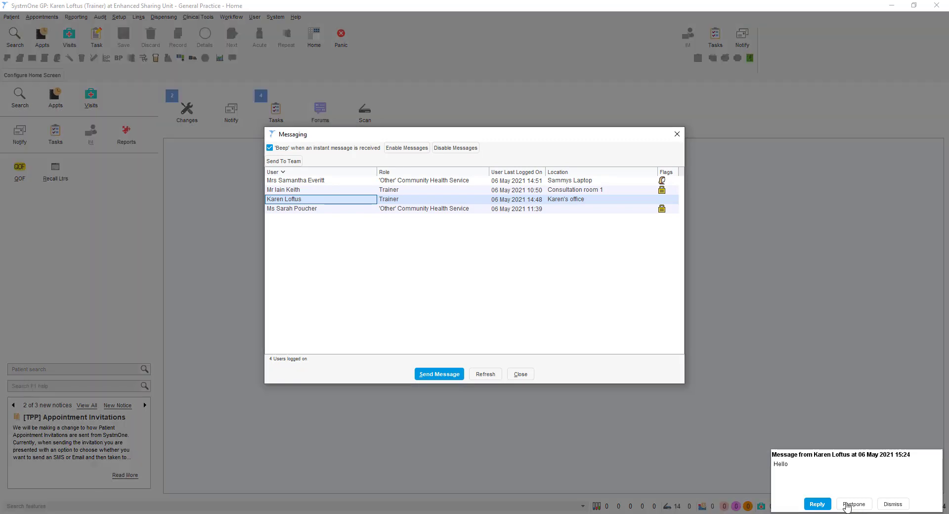
Open a reply to the received instant message to view the response options, and cancel it
click(822, 505)
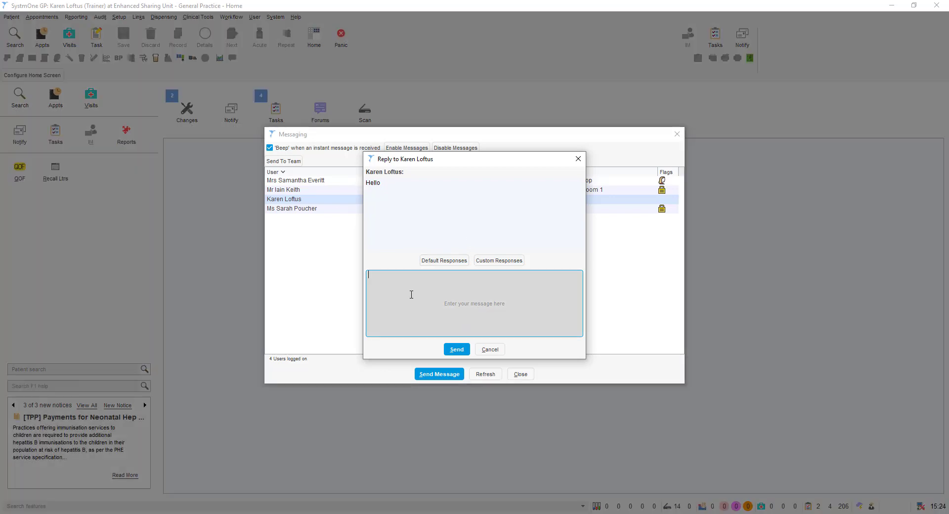
click(490, 350)
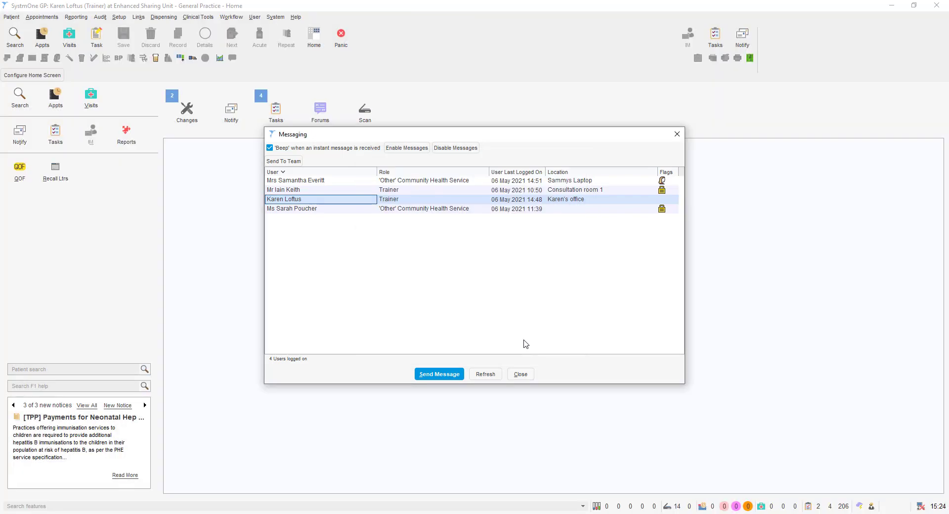